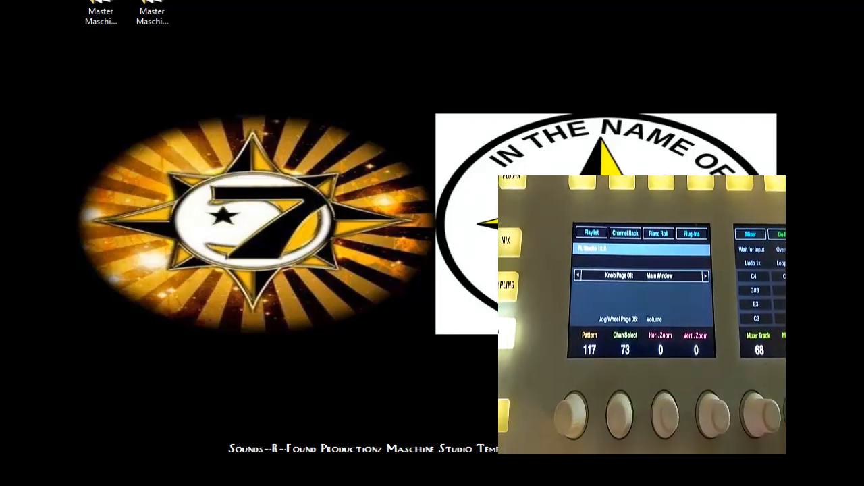
Step: Look through the list of program shortcuts available on the desktop and dismiss it
{"action": "right_click", "coordinate": [491, 262]}
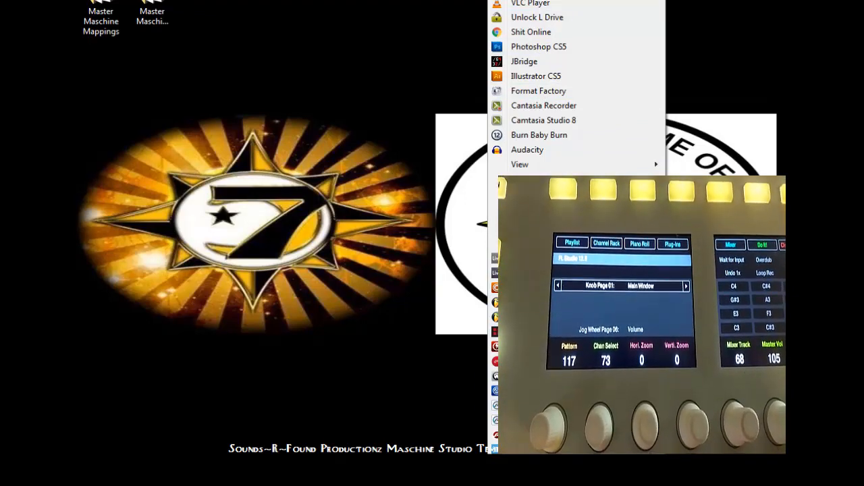
{"action": "scroll", "coordinate": [576, 87], "scroll_direction": "down", "scroll_amount": 5}
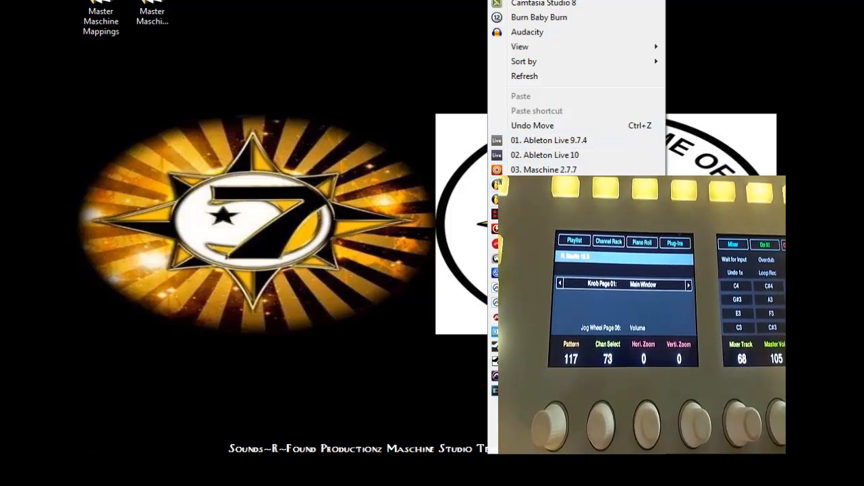
{"action": "key", "text": "Escape"}
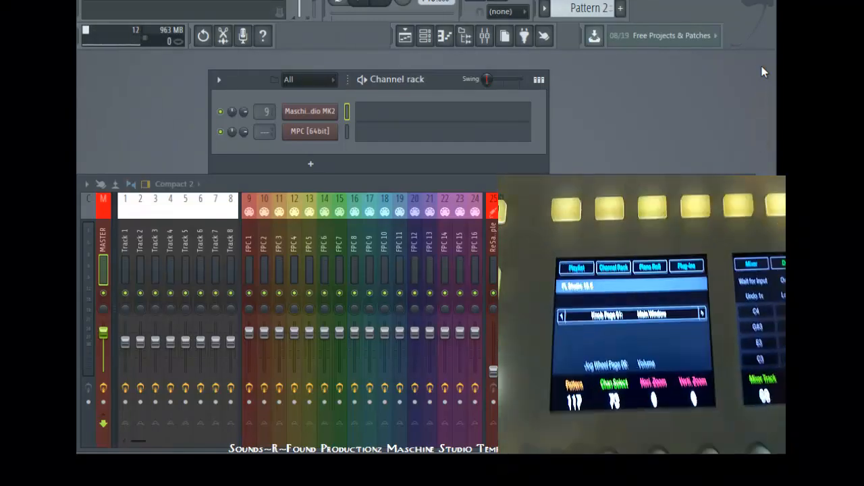
Step: Show the Playlist, switch it between maximized and restored size, and hide it again
{"action": "key", "text": "F5"}
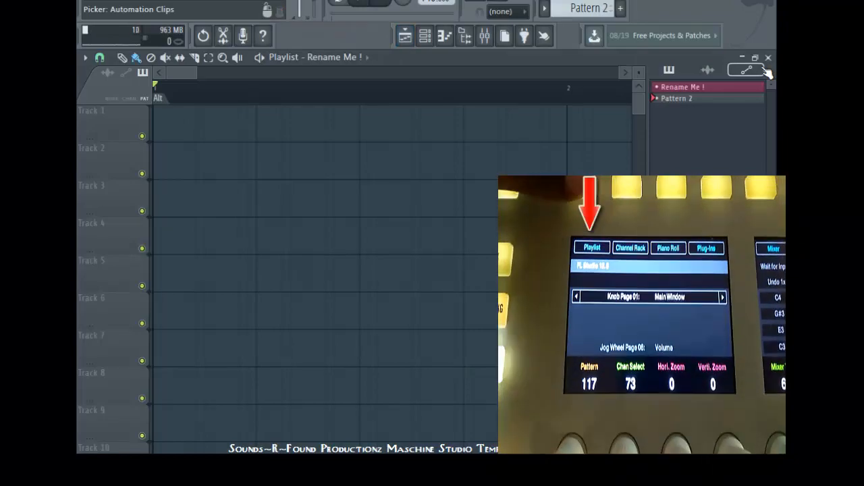
{"action": "key", "text": "F5"}
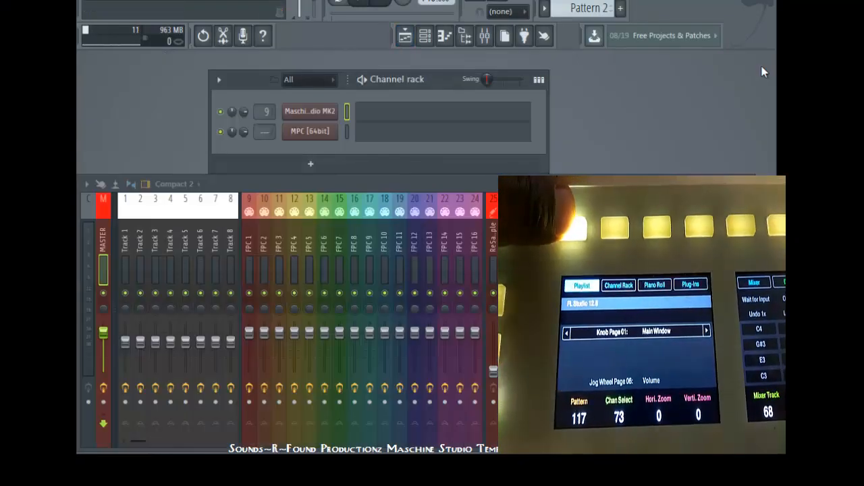
{"action": "key", "text": "F5"}
{"action": "key", "text": "Return"}
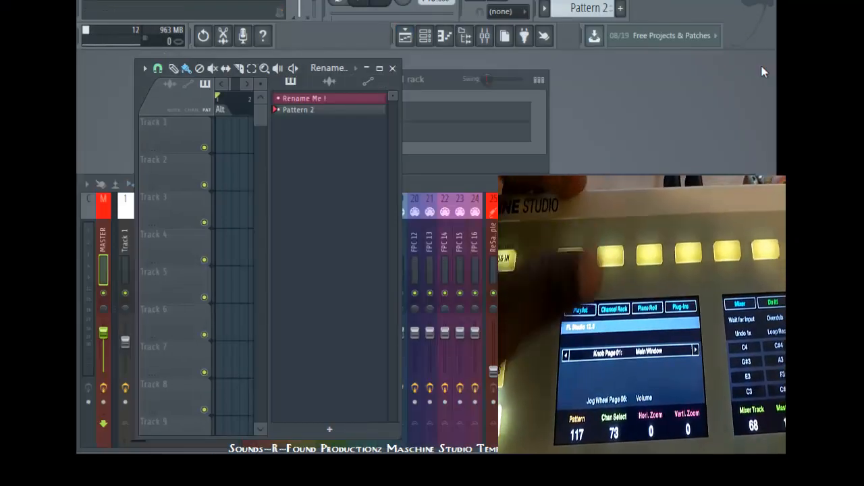
{"action": "key", "text": "Return"}
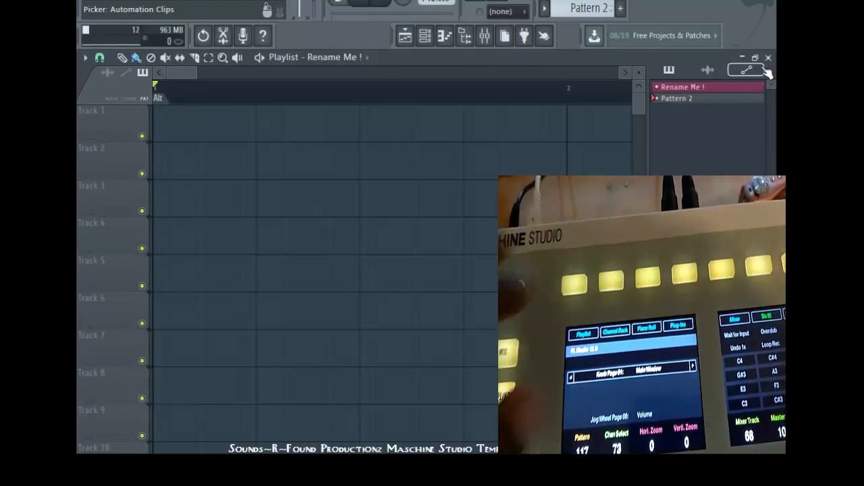
{"action": "key", "text": "Return"}
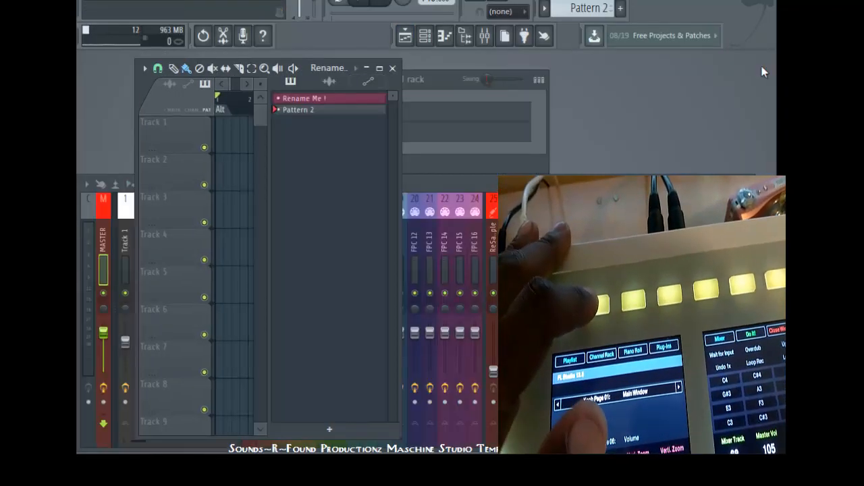
{"action": "key", "text": "Return"}
{"action": "key", "text": "F5"}
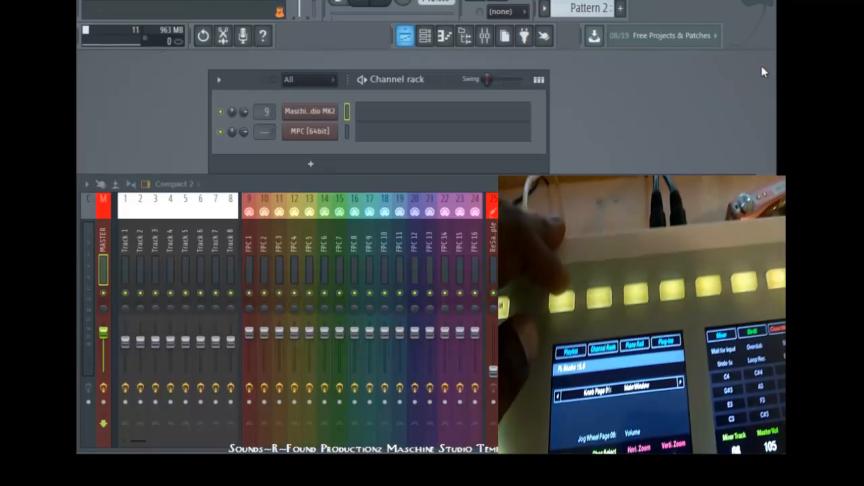
Step: Toggle the Channel rack off and back on, showing and hiding the Playlist in between
{"action": "key", "text": "F6"}
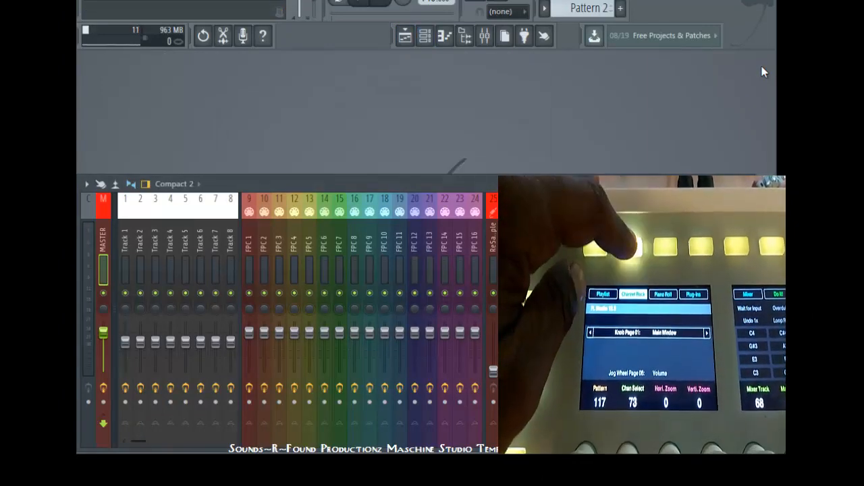
{"action": "key", "text": "F6"}
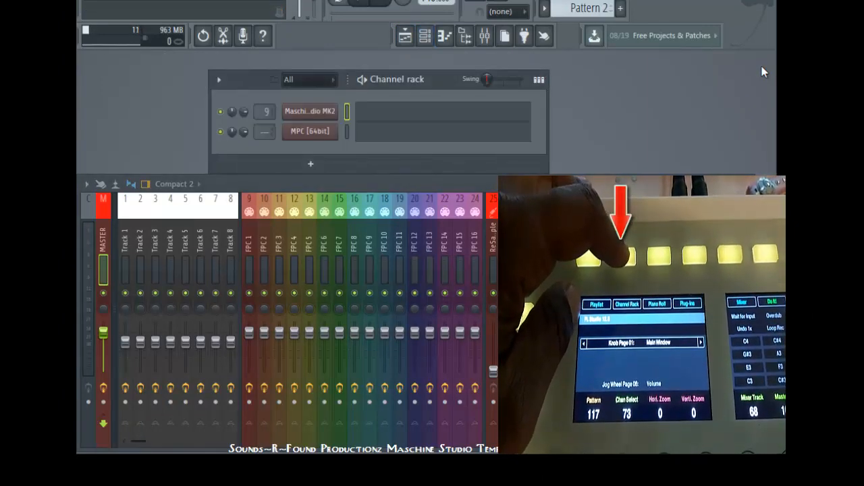
{"action": "key", "text": "F5"}
{"action": "key", "text": "Return"}
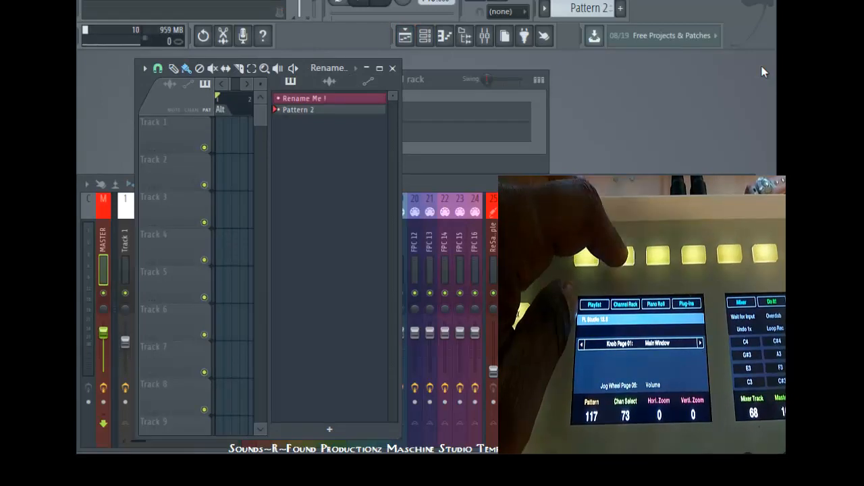
{"action": "key", "text": "F5"}
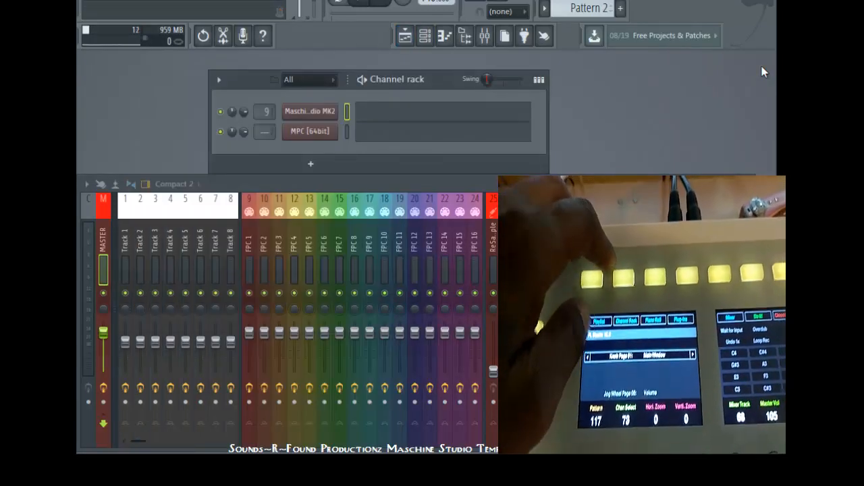
{"action": "key", "text": "F6"}
{"action": "key", "text": "F6"}
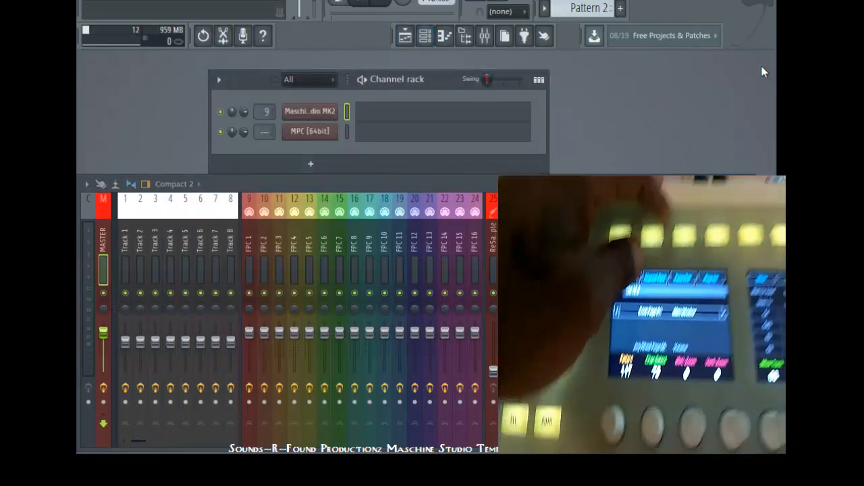
Step: Show and hide the Piano roll of the selected Maschine channel several times, leaving it closed
{"action": "key", "text": "F7"}
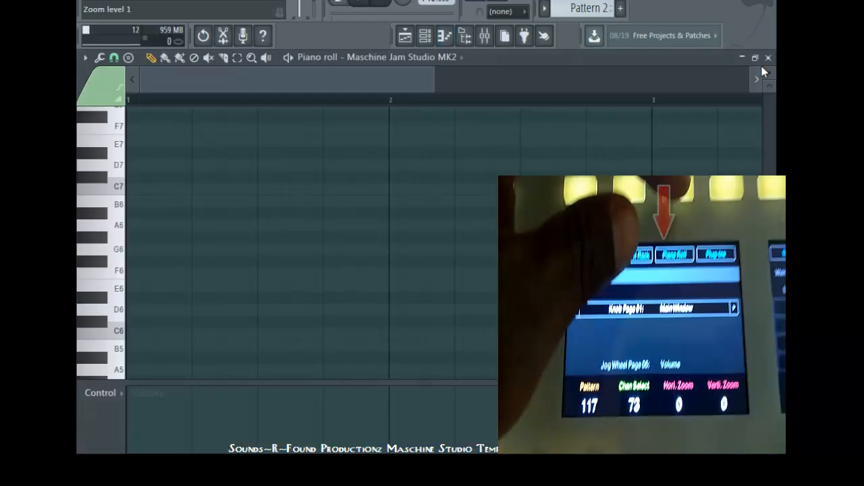
{"action": "key", "text": "F7"}
{"action": "key", "text": "F7"}
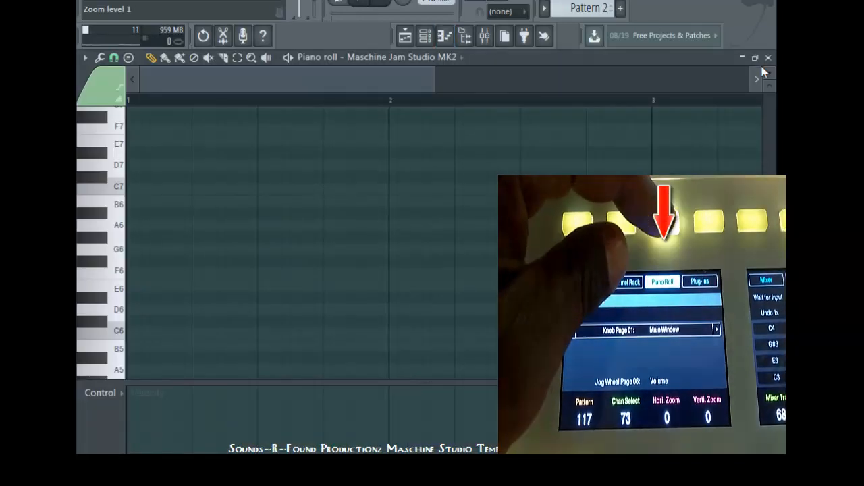
{"action": "key", "text": "F7"}
{"action": "key", "text": "F7"}
{"action": "key", "text": "F7"}
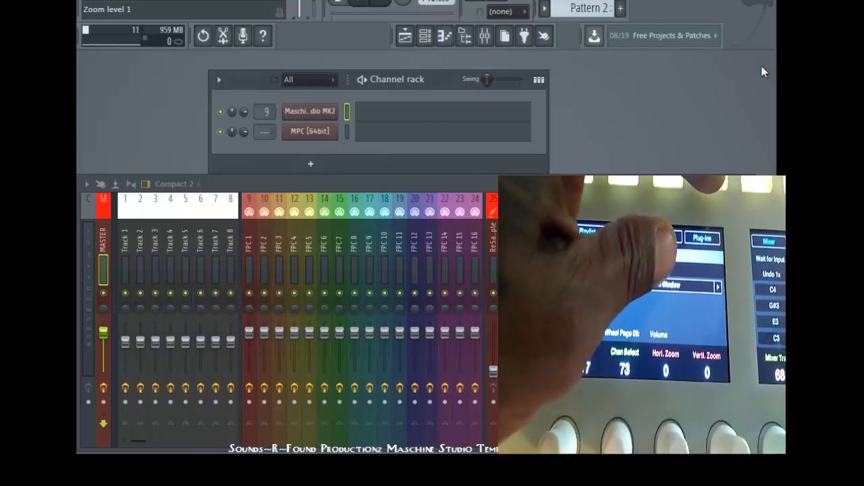
Step: Open the Plugin picker, browse through its instrument and effect categories, and close it
{"action": "key", "text": "F8"}
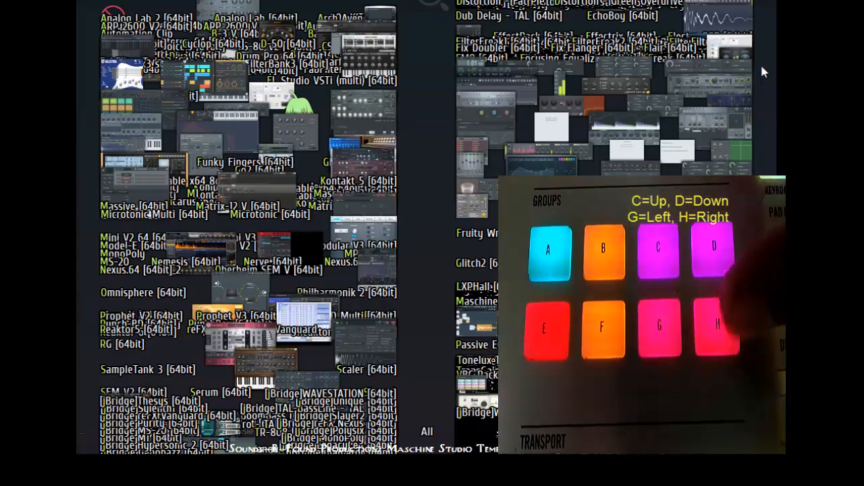
{"action": "key", "text": "Right"}
{"action": "key", "text": "Right"}
{"action": "key", "text": "Right"}
{"action": "key", "text": "Right"}
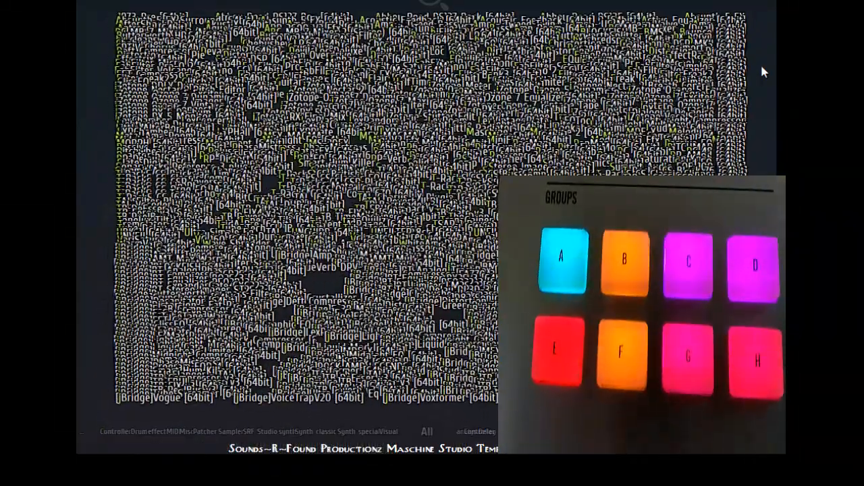
{"action": "key", "text": "Right"}
{"action": "key", "text": "Right"}
{"action": "key", "text": "Right"}
{"action": "key", "text": "Right"}
{"action": "key", "text": "Right"}
{"action": "key", "text": "Right"}
{"action": "key", "text": "Right"}
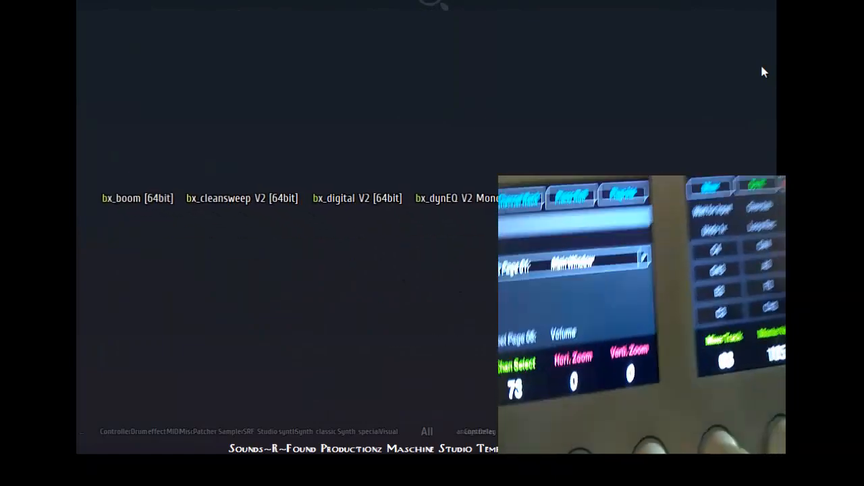
{"action": "key", "text": "Right"}
{"action": "key", "text": "Right"}
{"action": "key", "text": "Right"}
{"action": "key", "text": "Right"}
{"action": "key", "text": "Right"}
{"action": "key", "text": "Right"}
{"action": "key", "text": "Right"}
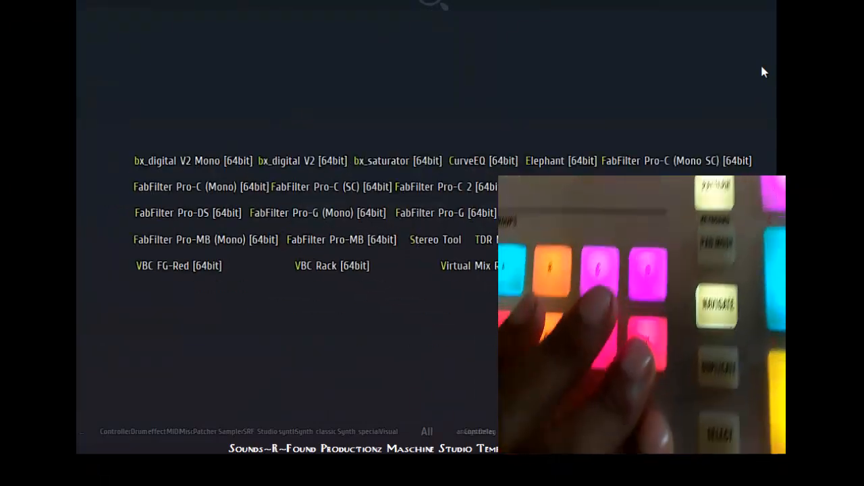
{"action": "key", "text": "Right"}
{"action": "key", "text": "Right"}
{"action": "key", "text": "Right"}
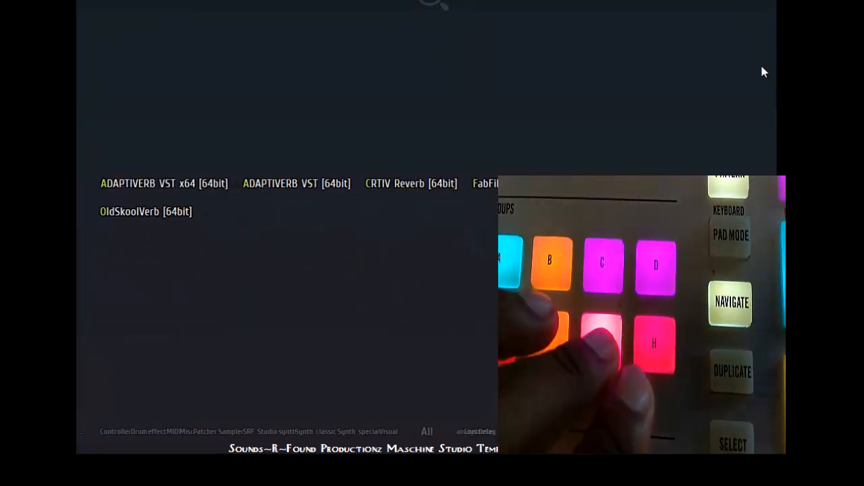
{"action": "key", "text": "Right"}
{"action": "key", "text": "Right"}
{"action": "key", "text": "Right"}
{"action": "key", "text": "Right"}
{"action": "key", "text": "Right"}
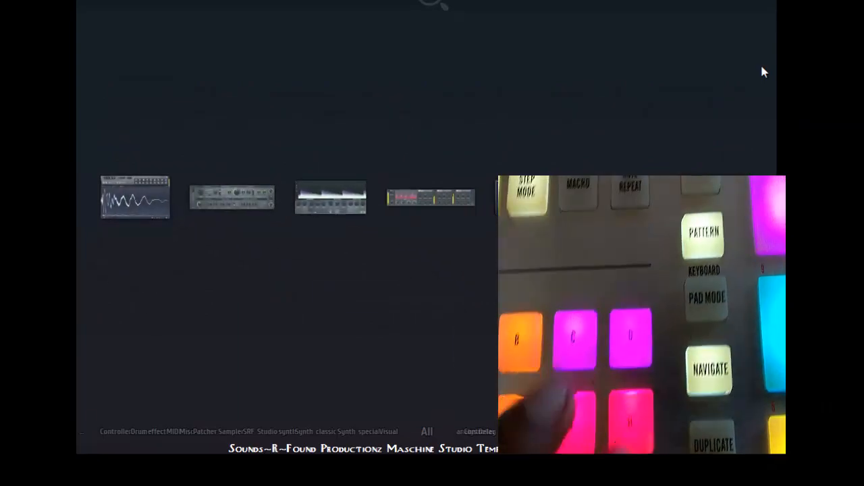
{"action": "key", "text": "Right"}
{"action": "key", "text": "Right"}
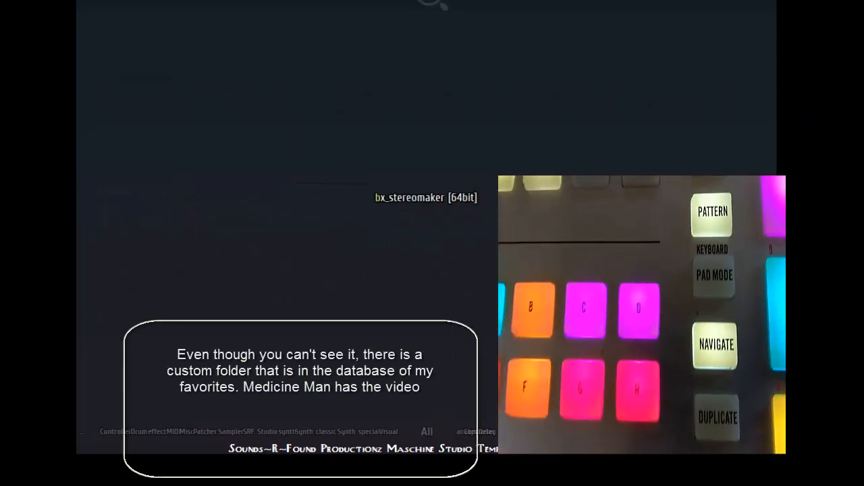
{"action": "key", "text": "Right"}
{"action": "key", "text": "Right"}
{"action": "key", "text": "Right"}
{"action": "key", "text": "Right"}
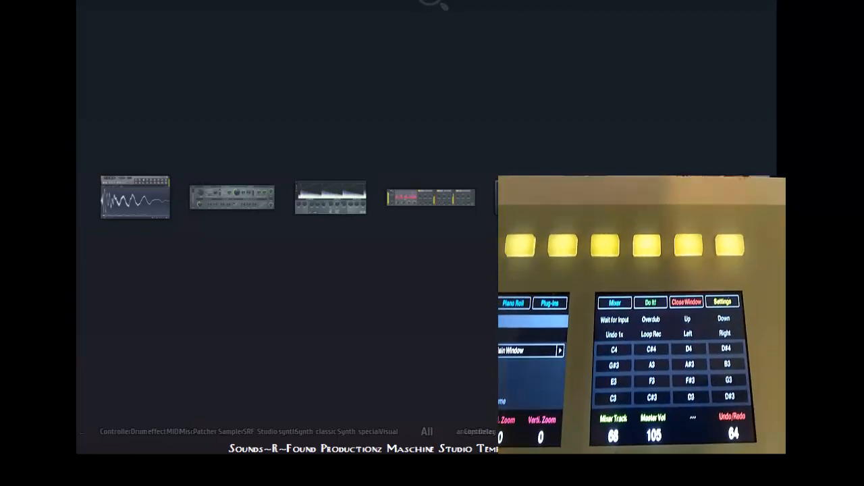
{"action": "key", "text": "F8"}
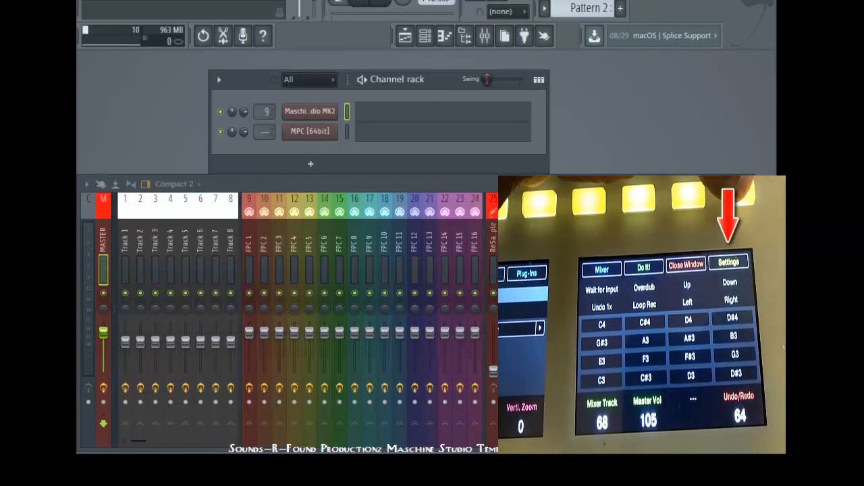
Step: Open the MIDI settings to examine the input and output devices, and close the settings
{"action": "left_click", "coordinate": [227, 4]}
{"action": "left_click", "coordinate": [233, 15]}
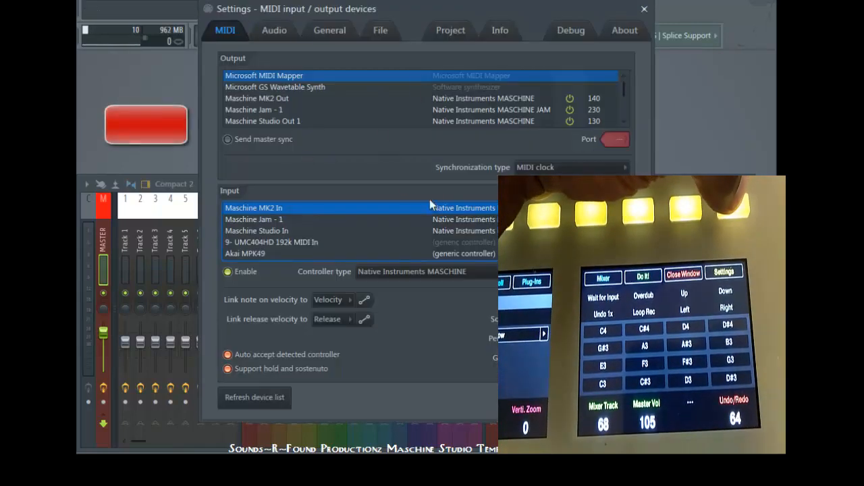
{"action": "left_click", "coordinate": [644, 8]}
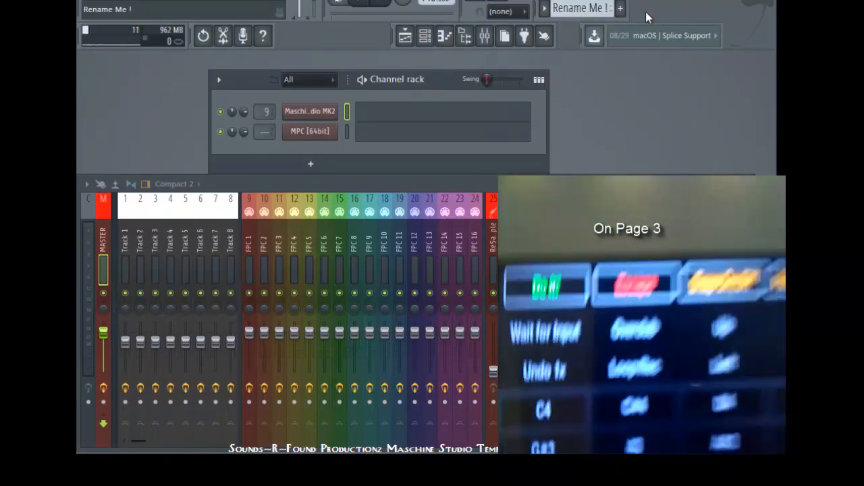
Step: View the options of the pattern Rename Me !, and open and close the Piano roll of the MPC channel
{"action": "left_click", "coordinate": [585, 7]}
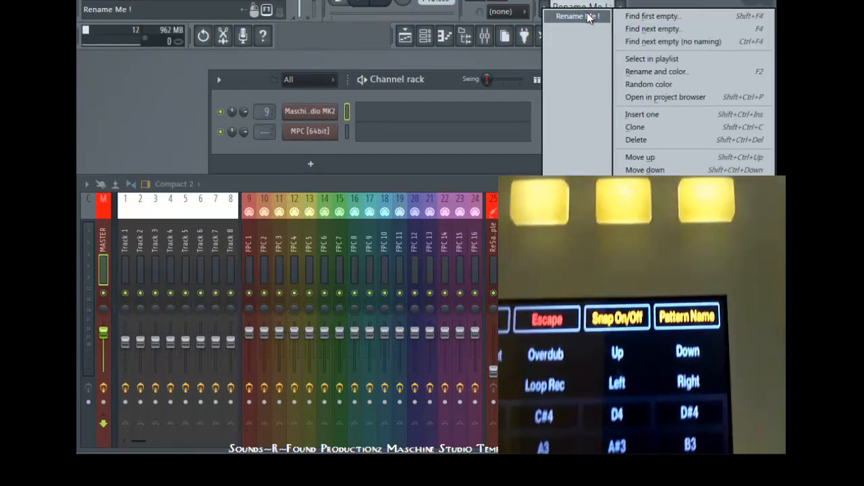
{"action": "left_click", "coordinate": [682, 2]}
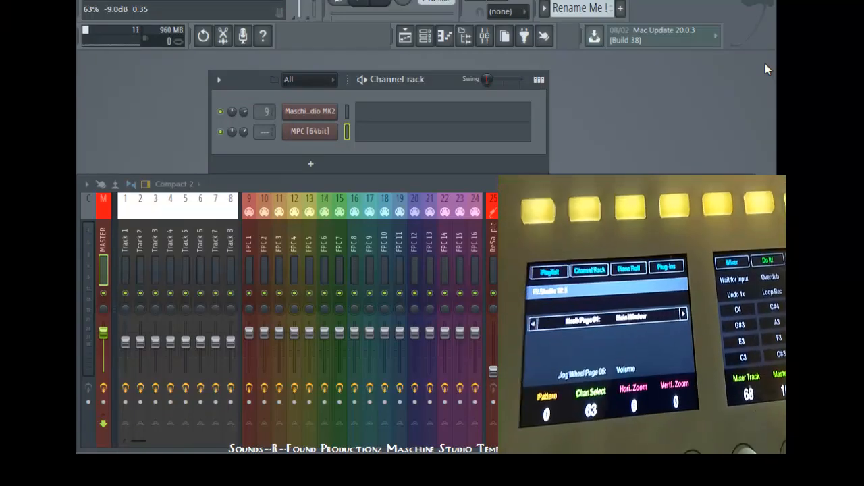
{"action": "key", "text": "F7"}
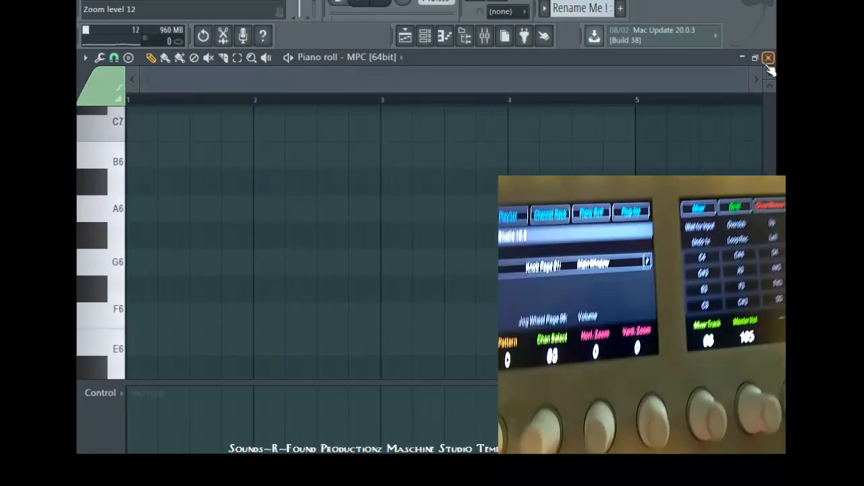
{"action": "left_click", "coordinate": [770, 61]}
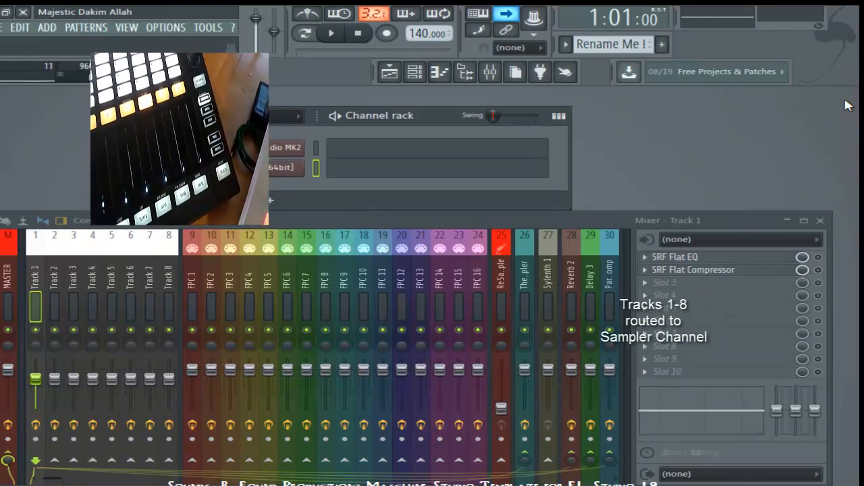
Step: View the Reverb 2 mixer track's effects and select the mixer tracks from Track 1 through FPC 16
{"action": "left_click", "coordinate": [572, 278]}
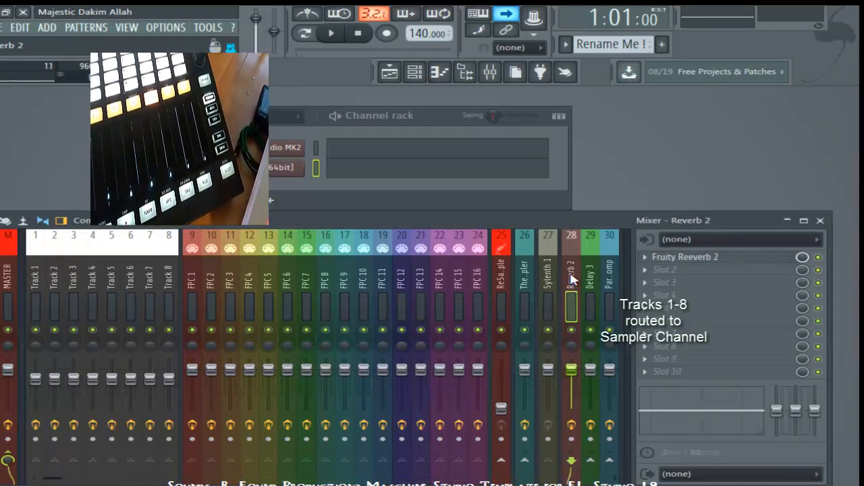
{"action": "left_click", "coordinate": [35, 279]}
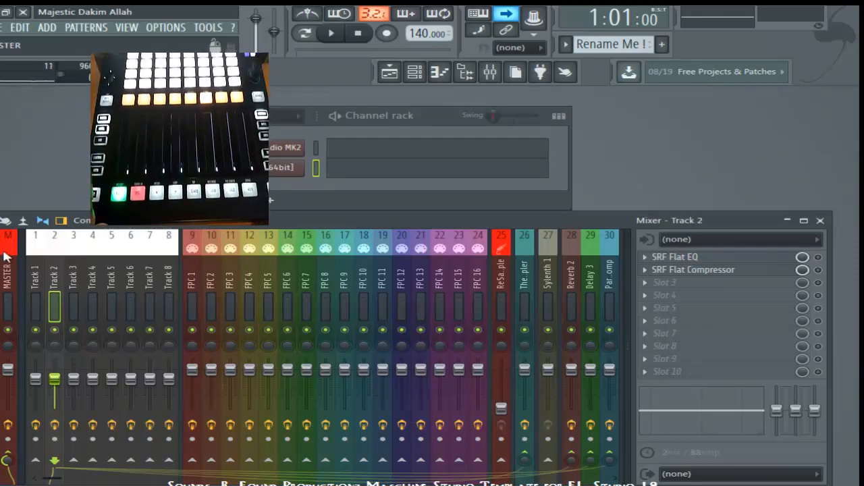
{"action": "left_click_drag", "start_coordinate": [35, 280], "coordinate": [474, 260]}
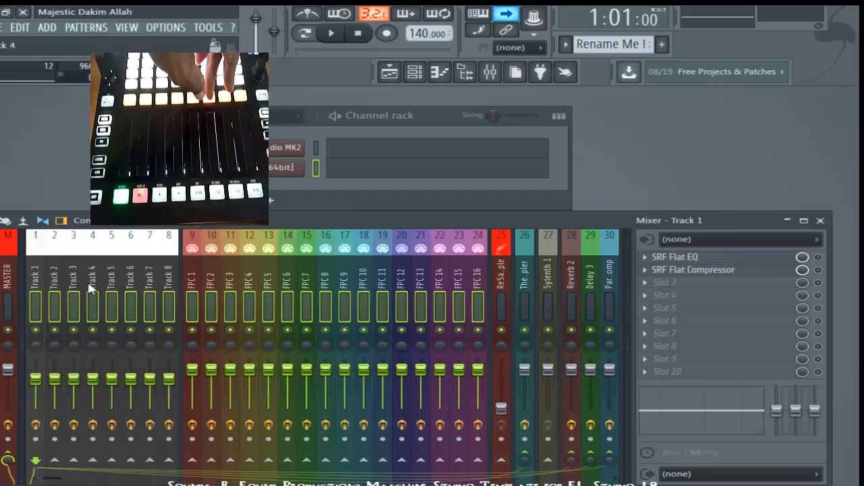
Step: Select the ReSample mixer track, return to Track 1, and bring the Channel rack into focus
{"action": "left_click", "coordinate": [501, 284]}
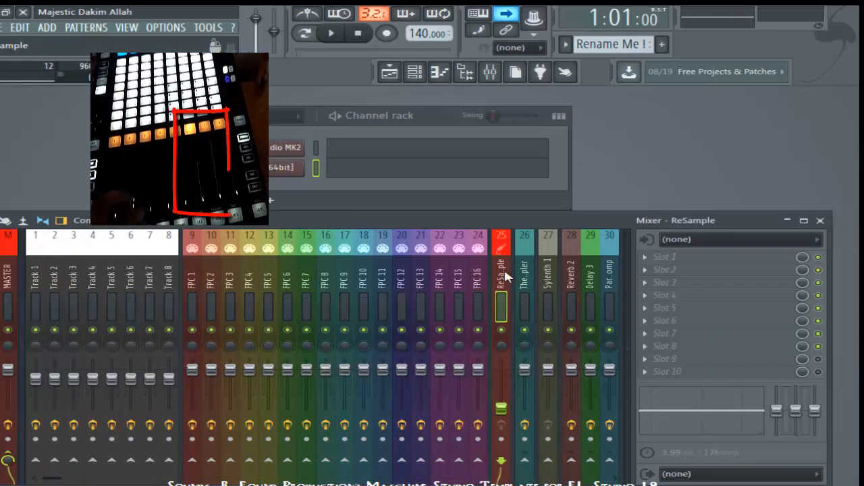
{"action": "left_click", "coordinate": [34, 277]}
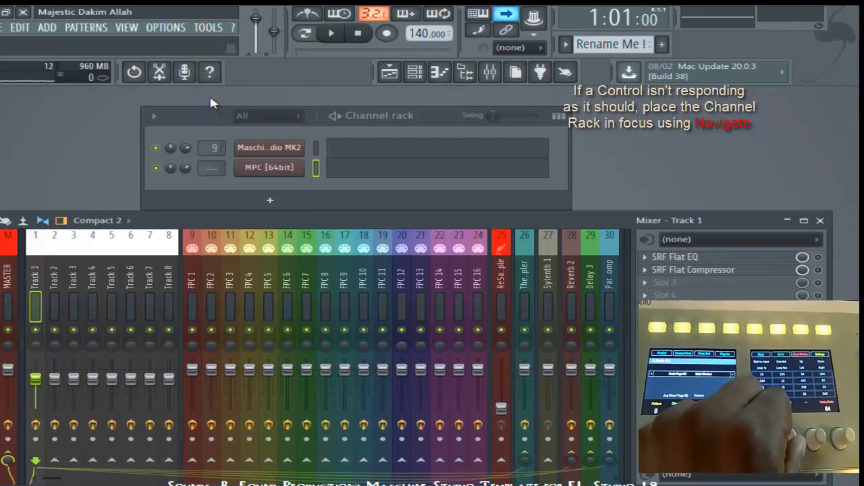
{"action": "left_click", "coordinate": [427, 115]}
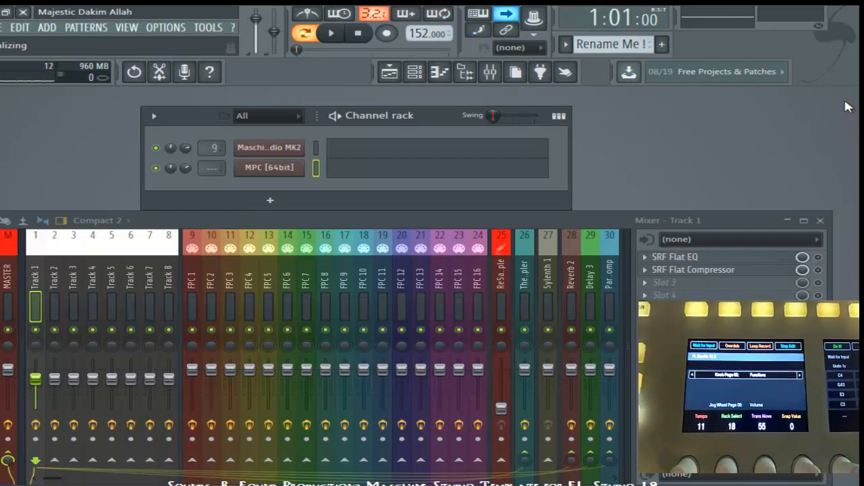
Step: Open the name and colour editor of the pattern Rename Me ! and cancel it
{"action": "key", "text": "F2"}
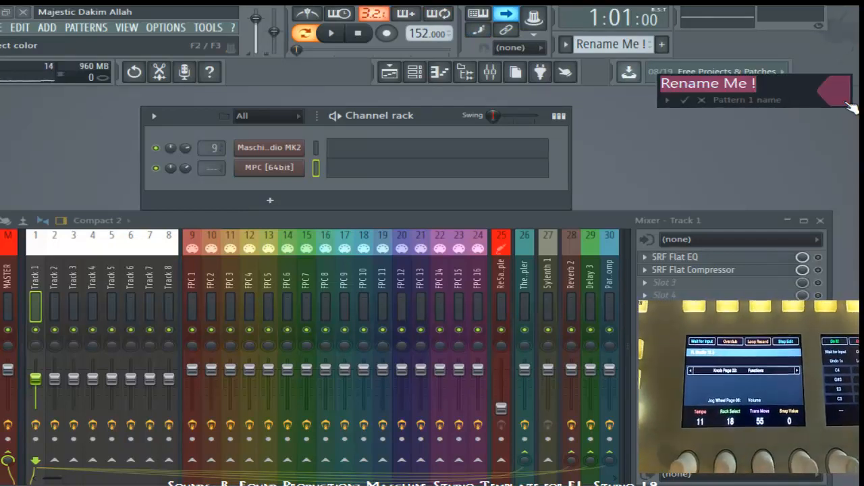
{"action": "key", "text": "Escape"}
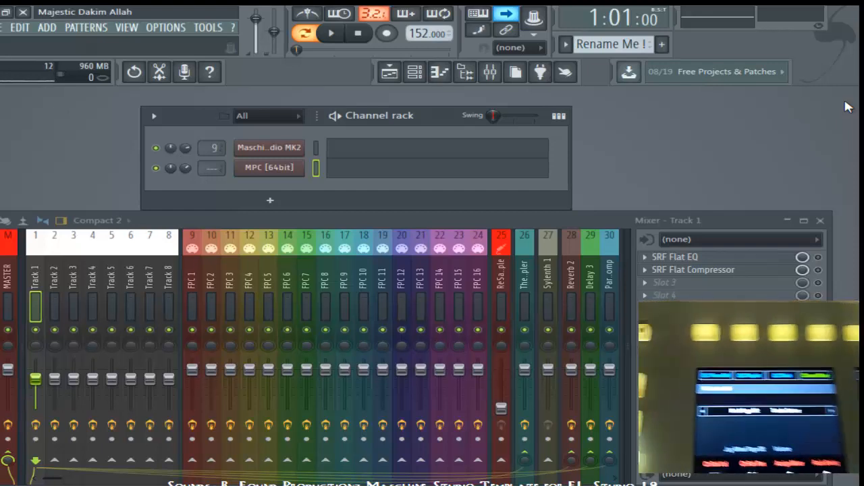
Step: Open and close the Piano roll and the Playlist, and hide and show the Channel rack
{"action": "key", "text": "F7"}
{"action": "key", "text": "F7"}
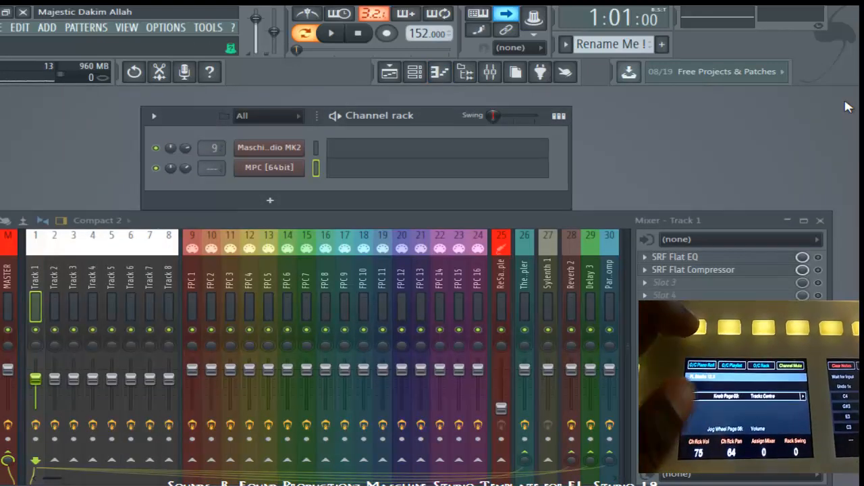
{"action": "key", "text": "F5"}
{"action": "key", "text": "F5"}
{"action": "key", "text": "F6"}
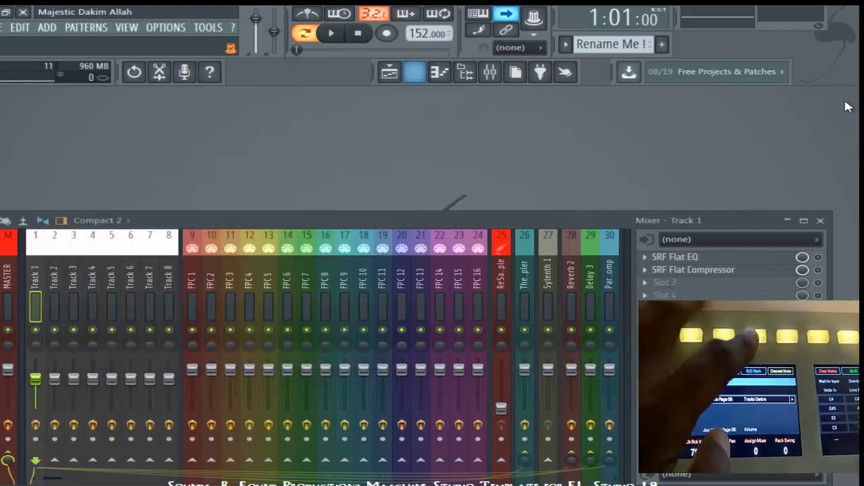
{"action": "key", "text": "F6"}
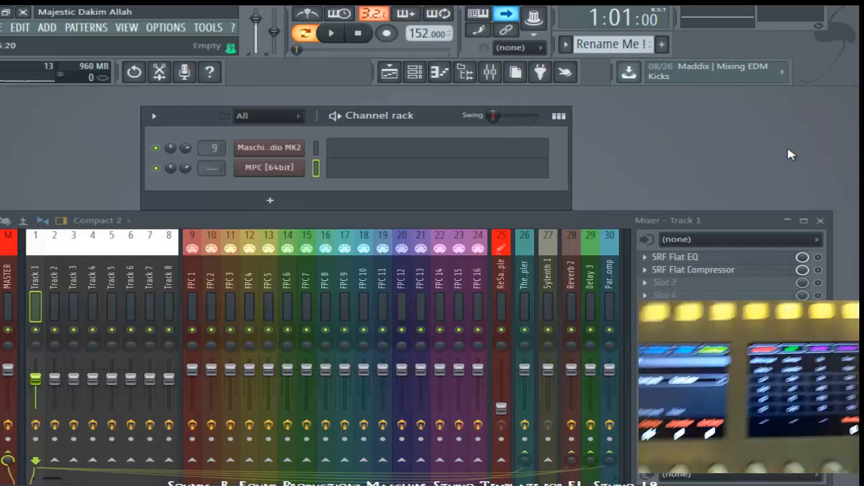
Step: Draw eight short notes (G6, F#6, A6, F6, A6, E6, G6, E6) across bars 1 to 3 in the MPC channel's Piano roll
{"action": "key", "text": "F7"}
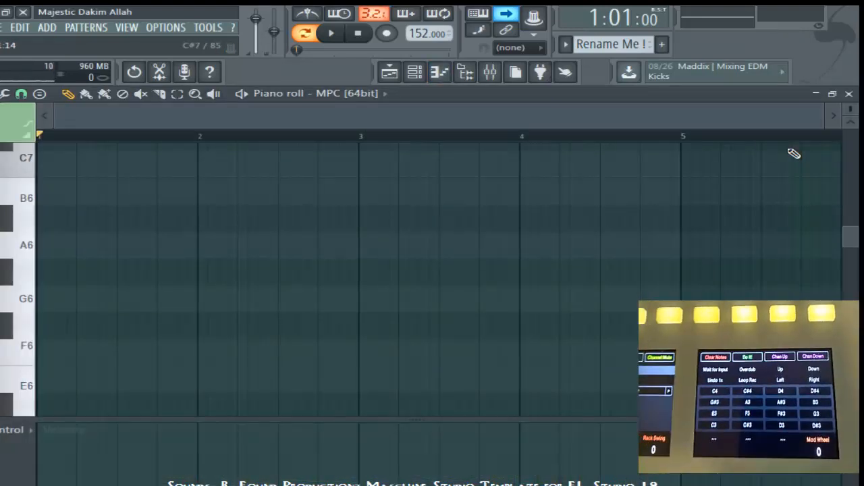
{"action": "left_click", "coordinate": [42, 299]}
{"action": "left_click", "coordinate": [91, 331]}
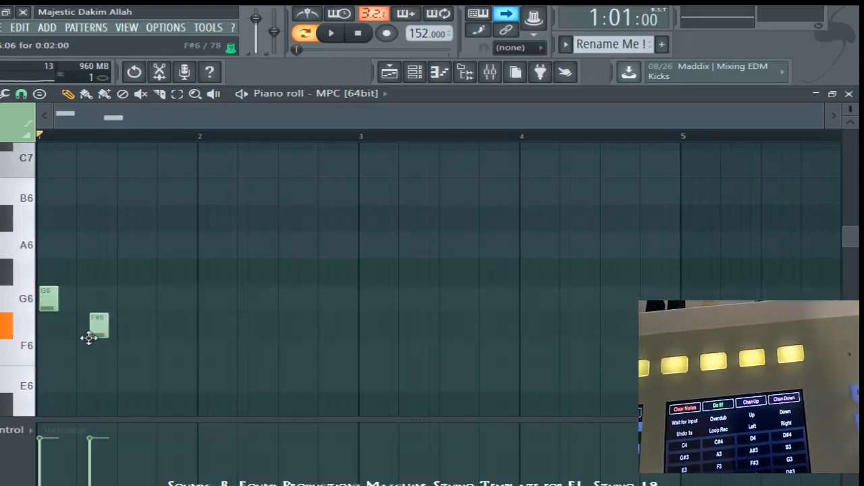
{"action": "left_click", "coordinate": [186, 251]}
{"action": "left_click", "coordinate": [280, 251]}
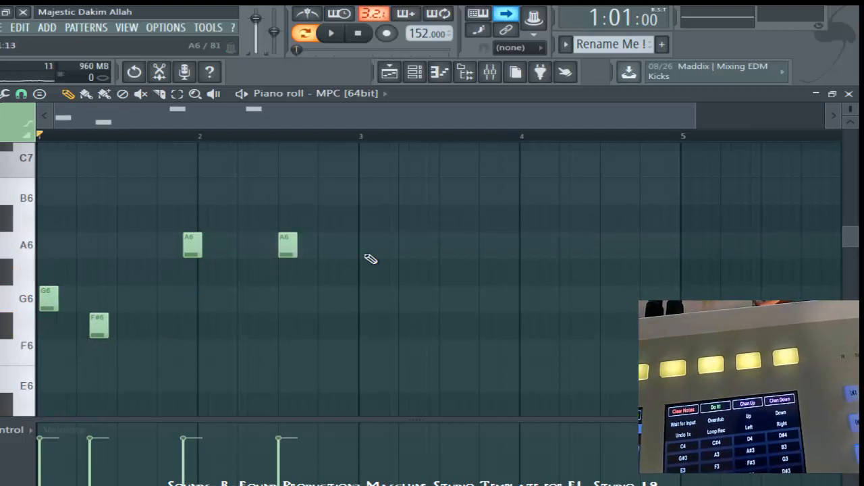
{"action": "left_click", "coordinate": [391, 301]}
{"action": "left_click", "coordinate": [405, 380]}
{"action": "left_click", "coordinate": [302, 380]}
{"action": "left_click", "coordinate": [223, 351]}
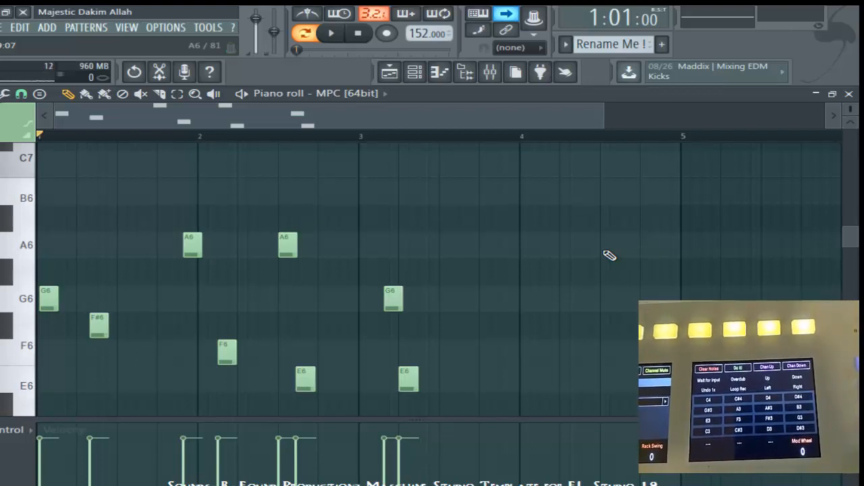
Step: Clear all notes from the Piano roll and undo the deletion
{"action": "key", "text": "Delete"}
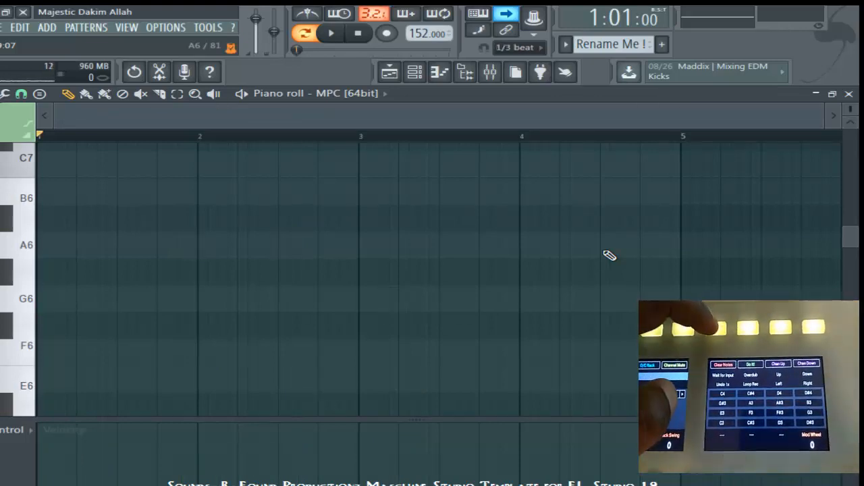
{"action": "key", "text": "ctrl+z"}
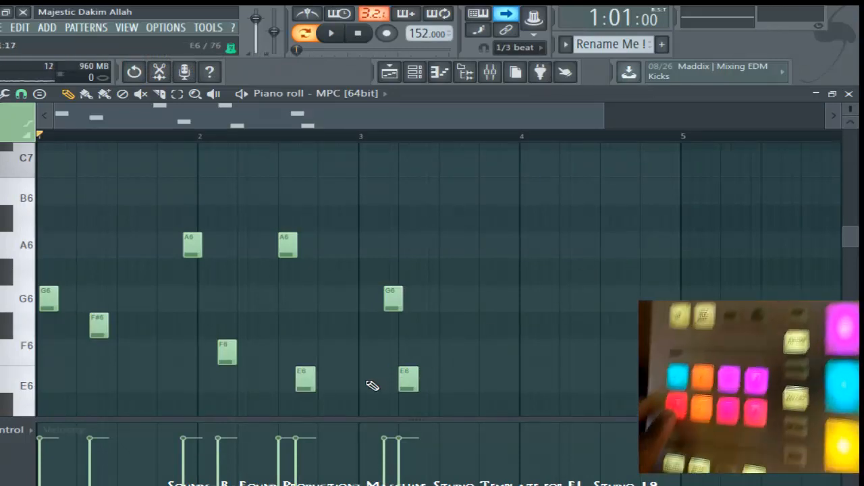
Step: Lengthen the G6 note in bar 3 to the start of bar 4, and repeatedly undo and redo the resize, ending with it undone
{"action": "left_click_drag", "start_coordinate": [403, 296], "coordinate": [518, 288]}
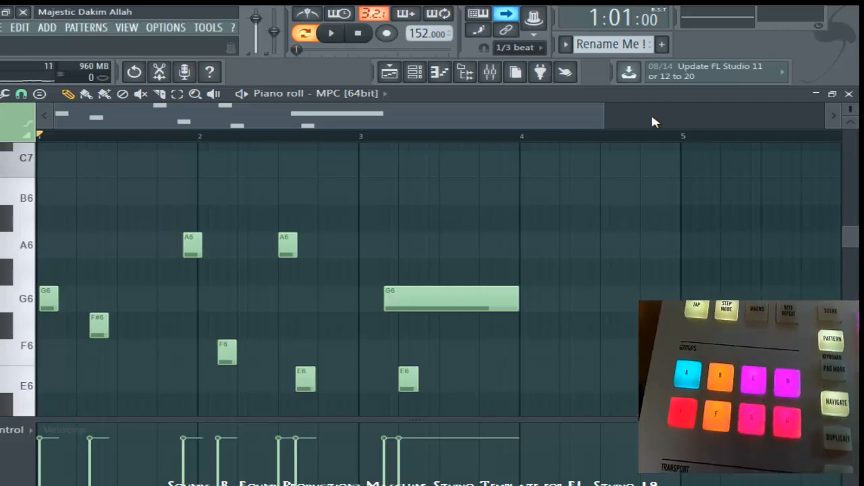
{"action": "key", "text": "ctrl+z"}
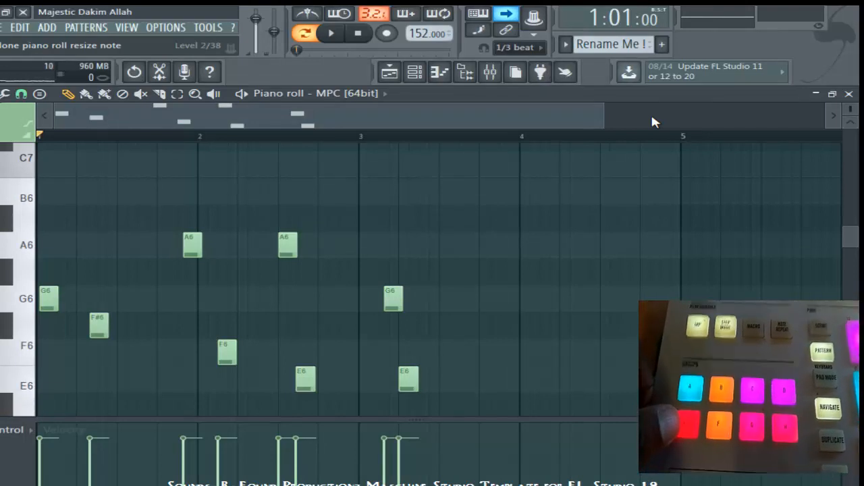
{"action": "key", "text": "ctrl+z"}
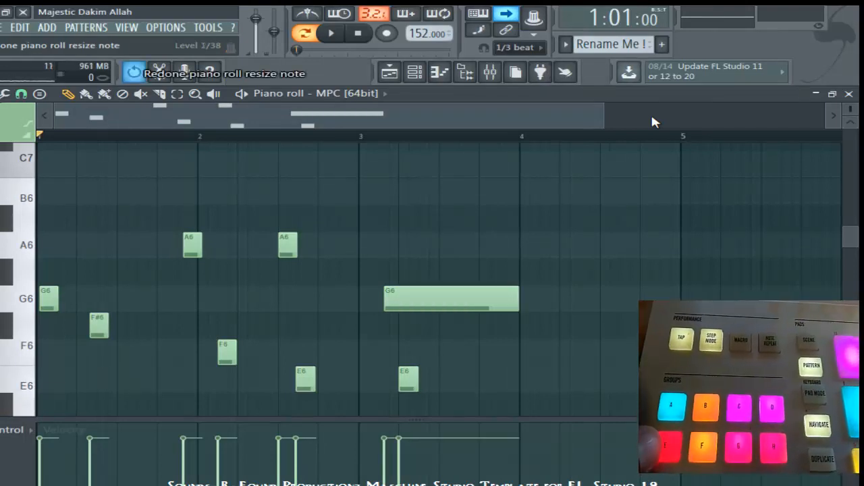
{"action": "key", "text": "ctrl+z"}
{"action": "key", "text": "ctrl+z"}
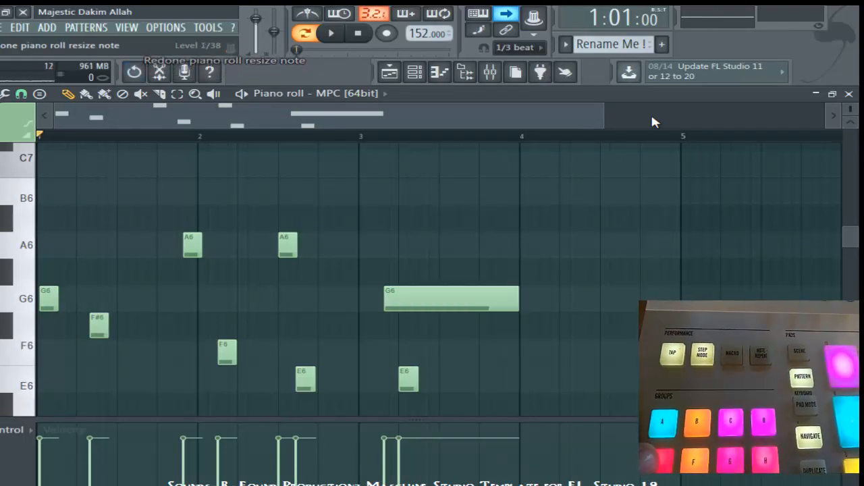
{"action": "key", "text": "ctrl+z"}
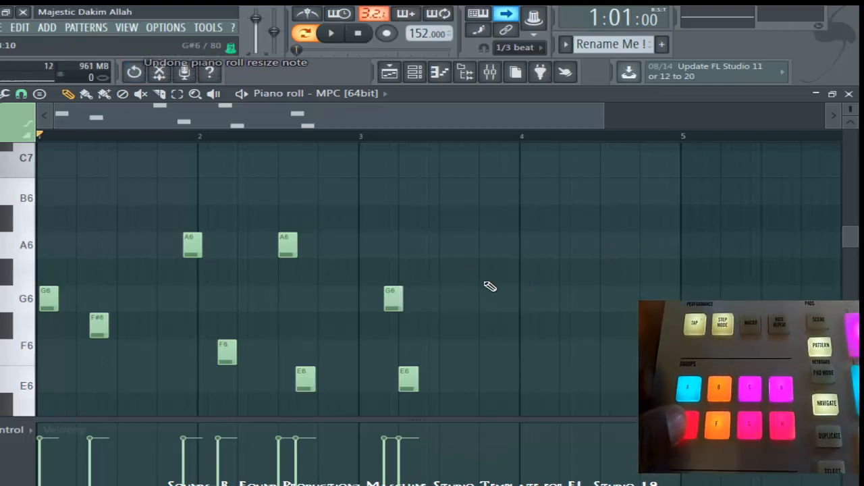
Step: Add a long A6 note from the middle of bar 3 into bar 4, and undo it
{"action": "left_click", "coordinate": [447, 247]}
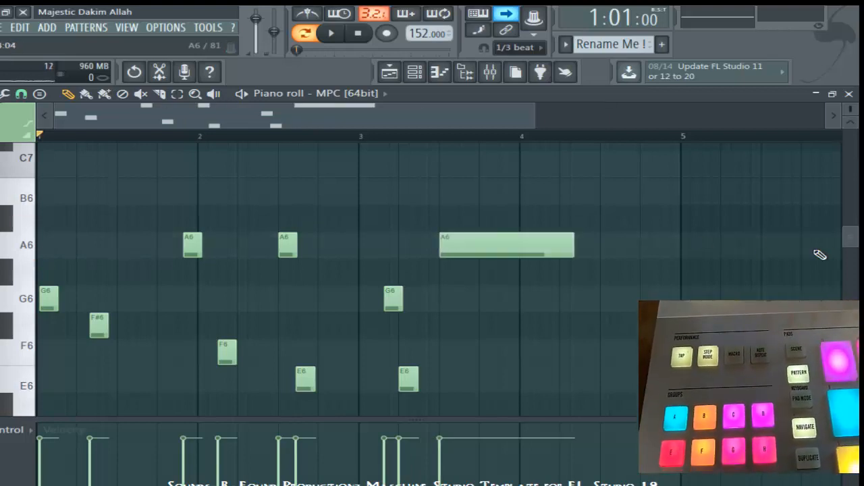
{"action": "key", "text": "ctrl+z"}
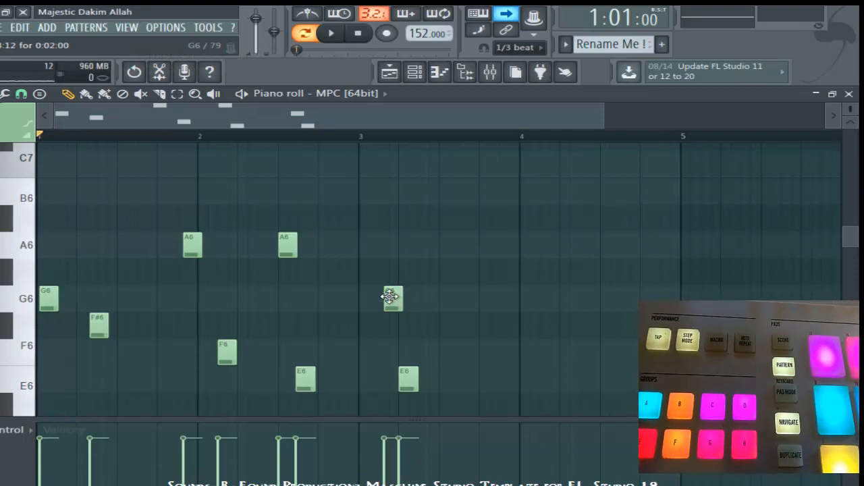
Step: Select the bar 3 G6 and E6 notes aligned at the same position, try moving them to the start of bar 5, and undo that move
{"action": "left_click_drag", "start_coordinate": [388, 298], "coordinate": [397, 395]}
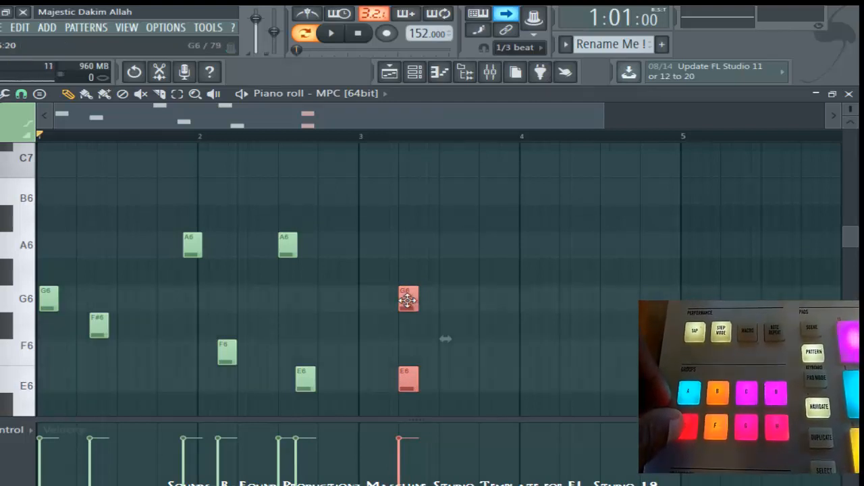
{"action": "left_click_drag", "start_coordinate": [408, 299], "coordinate": [694, 299]}
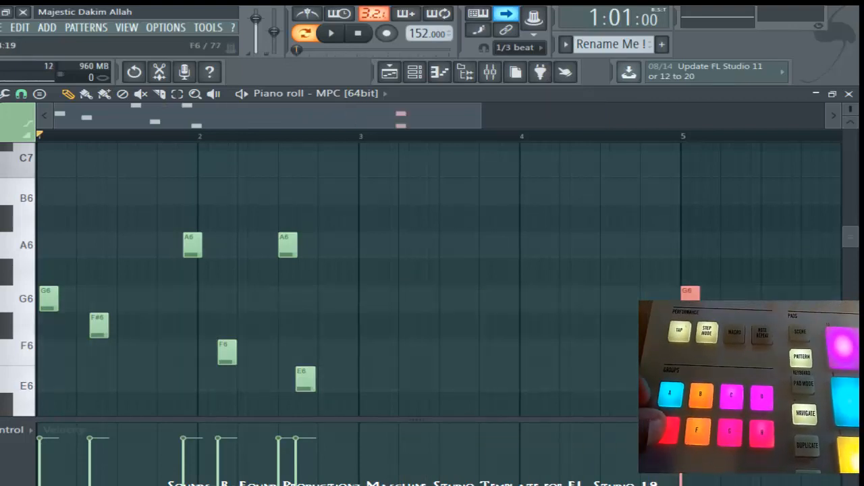
{"action": "key", "text": "ctrl+z"}
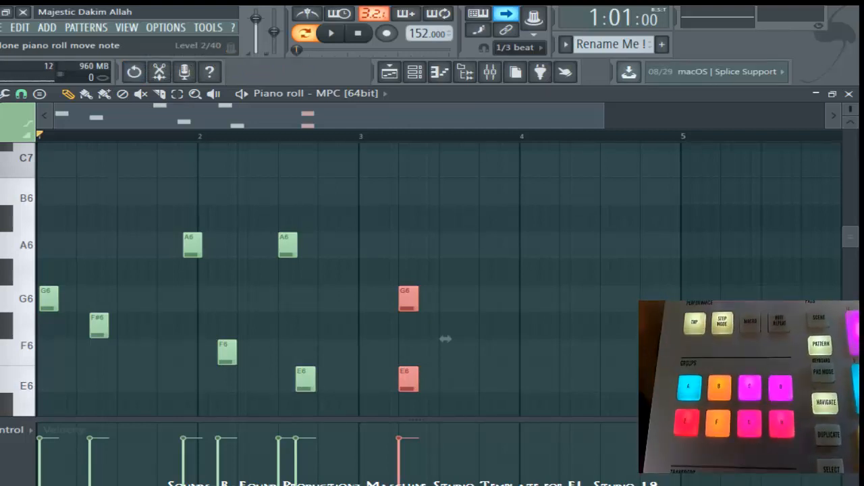
Step: Delete the two selected notes in bar 3 and all remaining notes, and close the Piano roll
{"action": "key", "text": "Delete"}
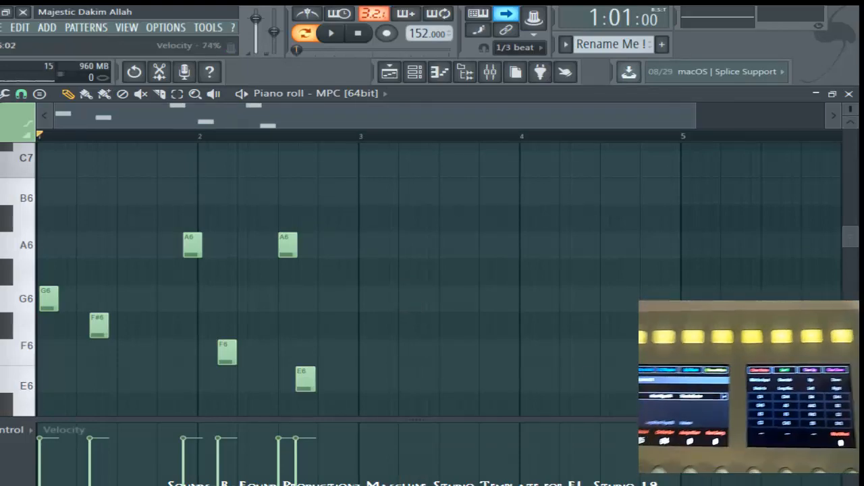
{"action": "left_click_drag", "start_coordinate": [335, 233], "coordinate": [25, 368]}
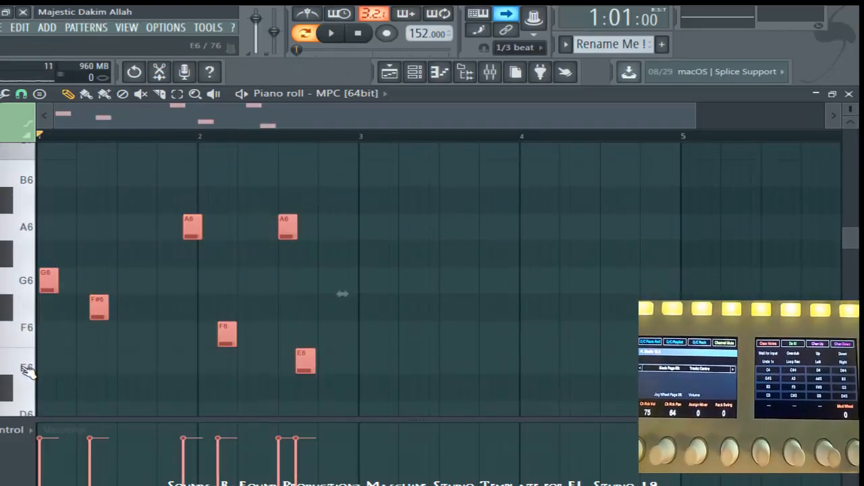
{"action": "key", "text": "Delete"}
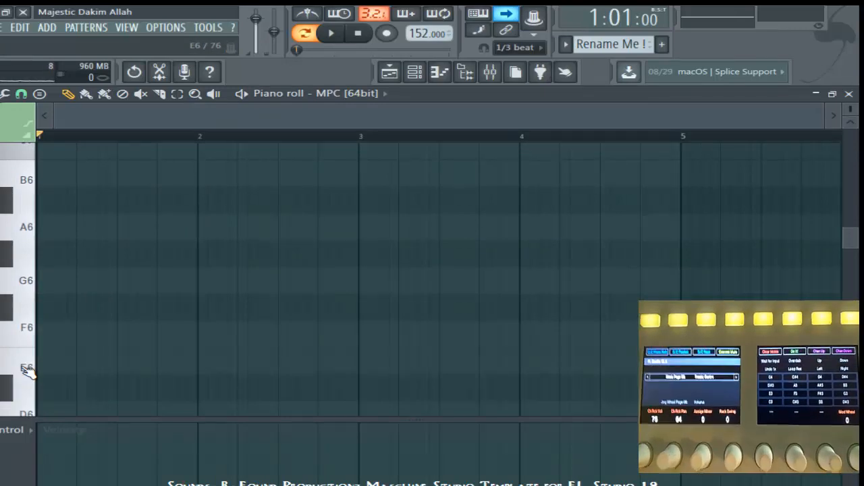
{"action": "key", "text": "F7"}
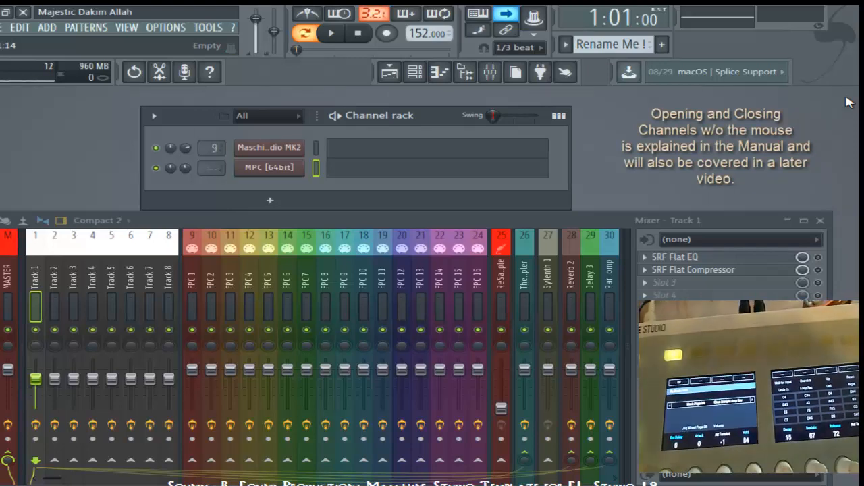
Step: Show the Browser, preview the hit samples in Battlecat's Hitz folder, and collapse the Hitz and Battlecat folders
{"action": "key", "text": "alt+F8"}
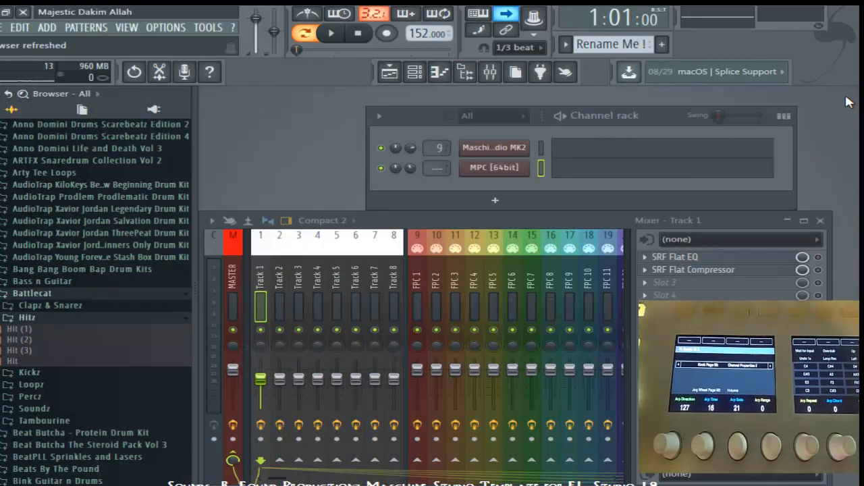
{"action": "key", "text": "Down"}
{"action": "key", "text": "Down"}
{"action": "key", "text": "Down"}
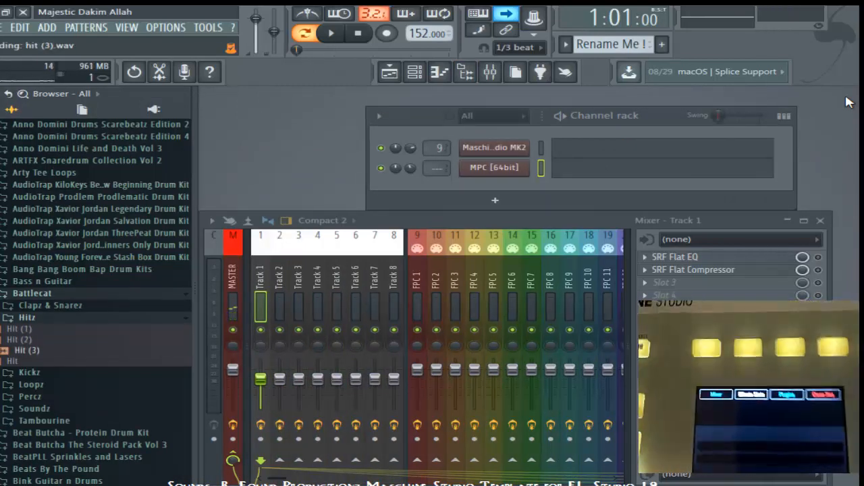
{"action": "key", "text": "Left"}
{"action": "key", "text": "Left"}
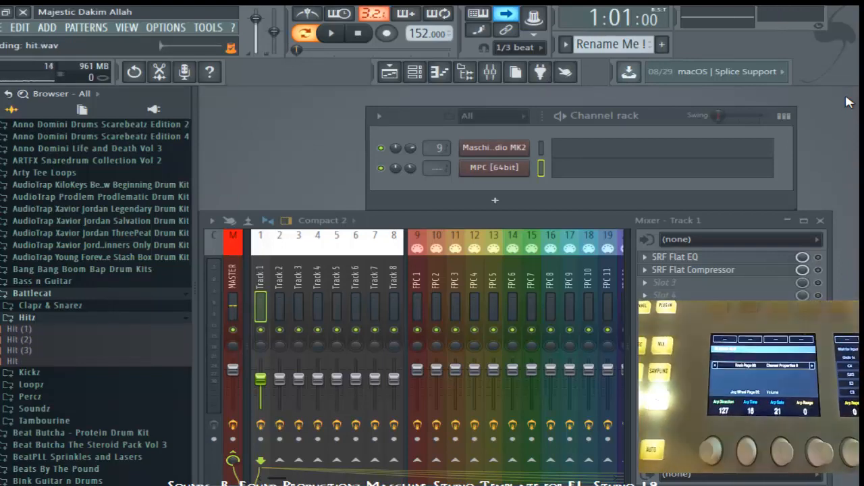
{"action": "key", "text": "Left"}
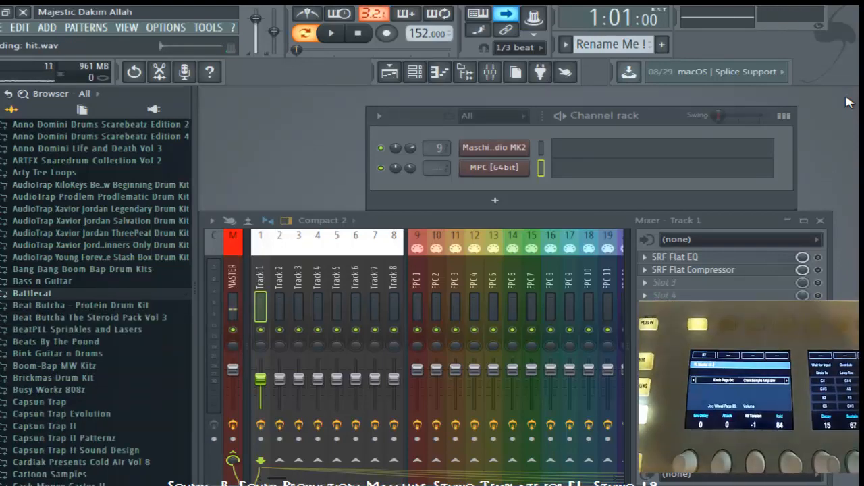
Step: Expand the Beats By The Pound folder in the Browser and select its Clapz & Snarez subfolder
{"action": "key", "text": "Down"}
{"action": "key", "text": "Down"}
{"action": "key", "text": "Down"}
{"action": "key", "text": "Down"}
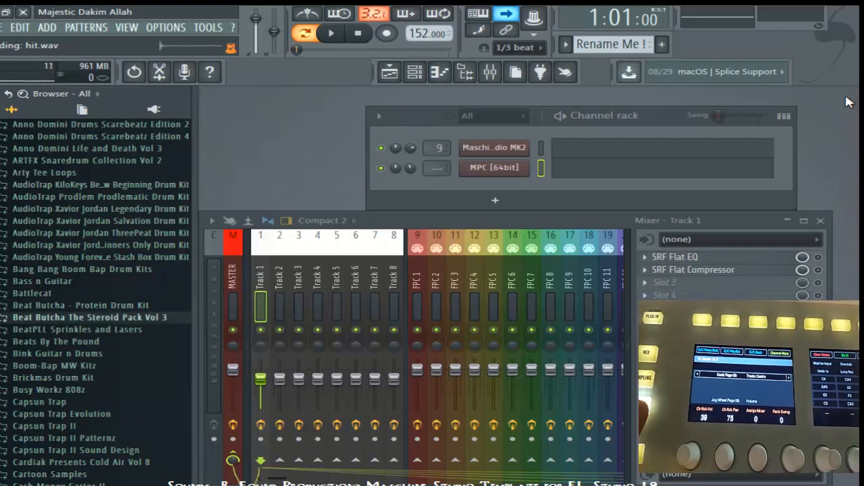
{"action": "key", "text": "Right"}
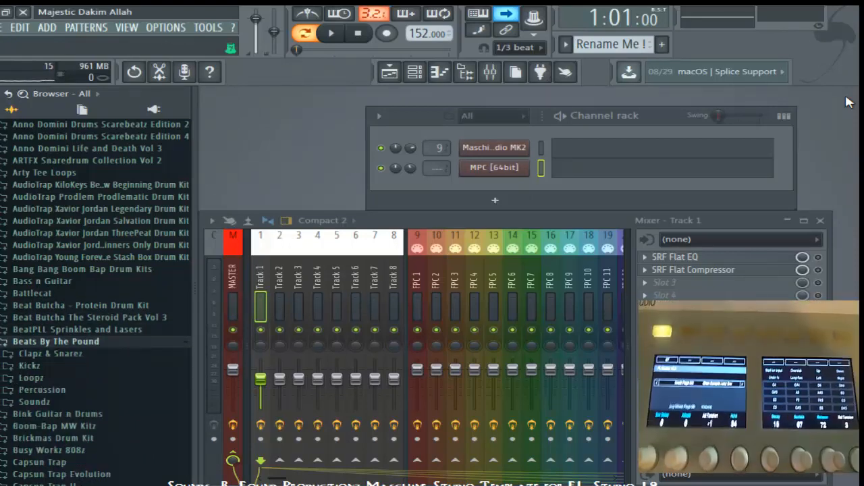
{"action": "key", "text": "Up"}
{"action": "key", "text": "Down"}
{"action": "key", "text": "Down"}
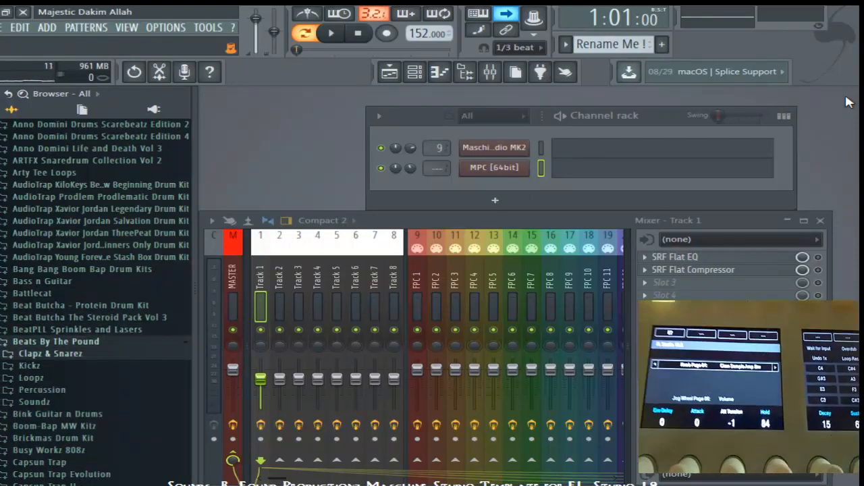
Step: Open the Clapz & Snarez folder in the Browser and preview its samples from C&S (1) to C&S (12)
{"action": "key", "text": "Right"}
{"action": "key", "text": "Down"}
{"action": "key", "text": "Down"}
{"action": "key", "text": "Down"}
{"action": "key", "text": "Down"}
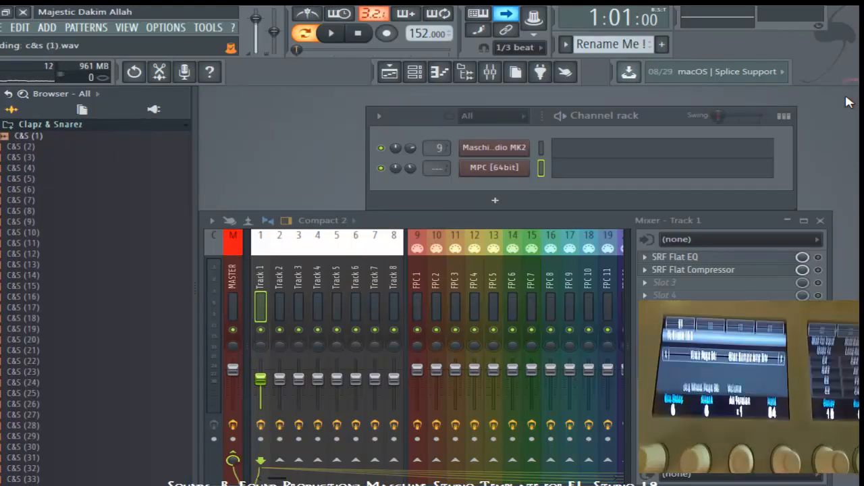
{"action": "key", "text": "Down"}
{"action": "key", "text": "Down"}
{"action": "key", "text": "Down"}
{"action": "key", "text": "Down"}
{"action": "key", "text": "Down"}
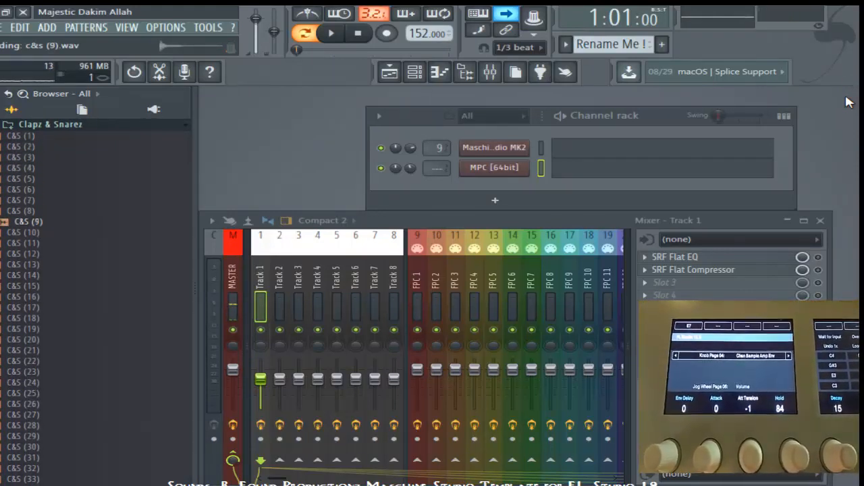
{"action": "key", "text": "Down"}
{"action": "key", "text": "Down"}
{"action": "key", "text": "Down"}
{"action": "key", "text": "Down"}
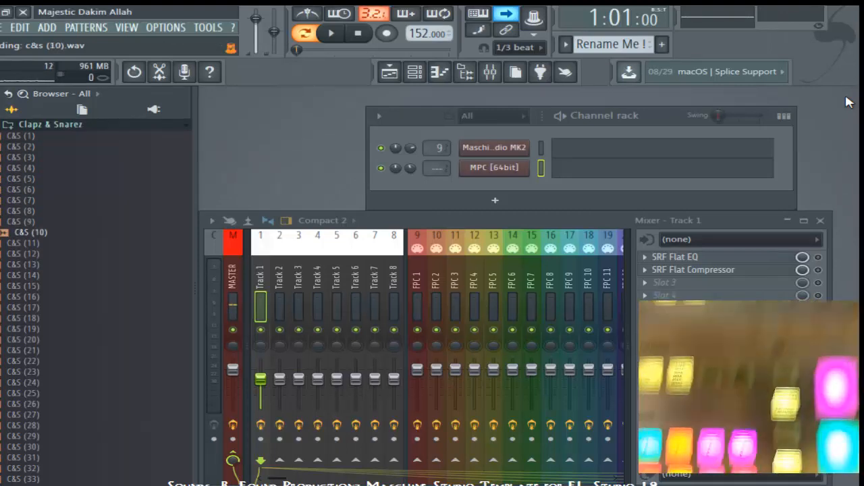
{"action": "key", "text": "Up"}
{"action": "key", "text": "Up"}
{"action": "key", "text": "Up"}
{"action": "key", "text": "Up"}
{"action": "key", "text": "Up"}
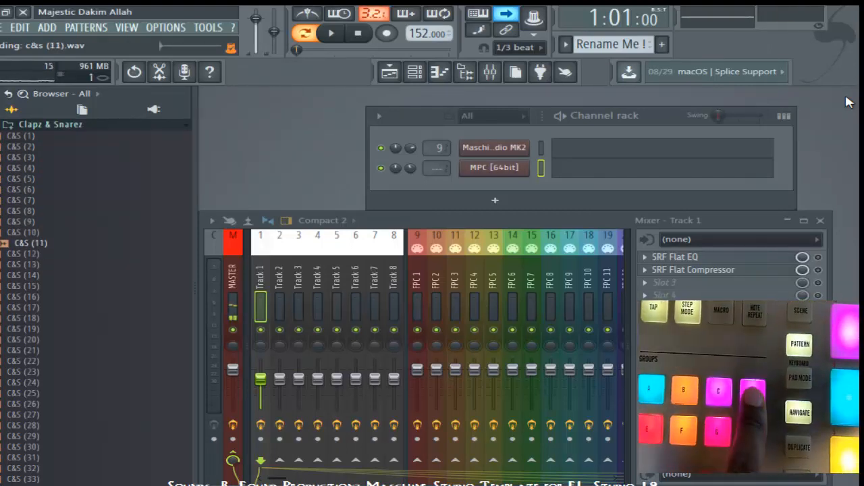
{"action": "key", "text": "Down"}
{"action": "key", "text": "Down"}
{"action": "key", "text": "Down"}
{"action": "key", "text": "Down"}
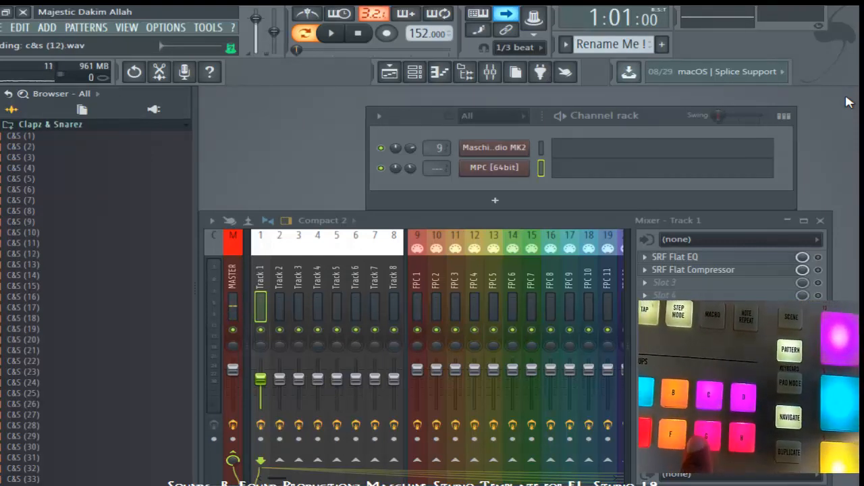
Step: Collapse and reopen the Clapz & Snarez folder, and step through its samples until C&S (24) is selected
{"action": "key", "text": "Left"}
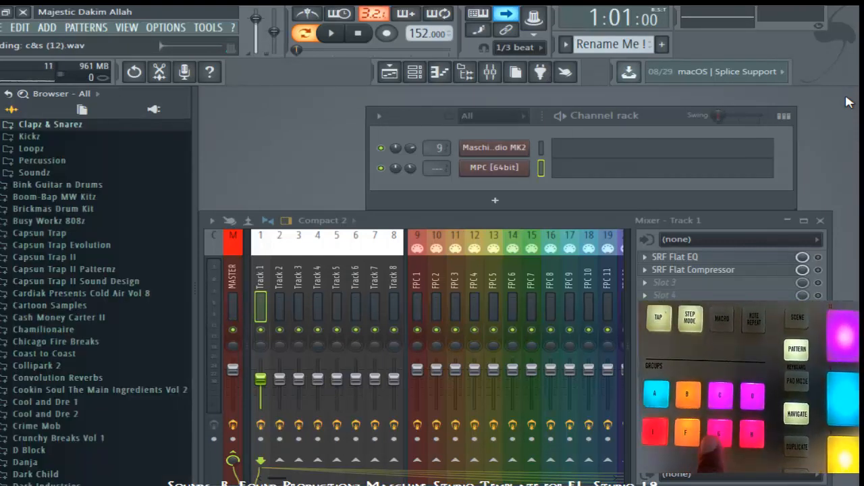
{"action": "key", "text": "Right"}
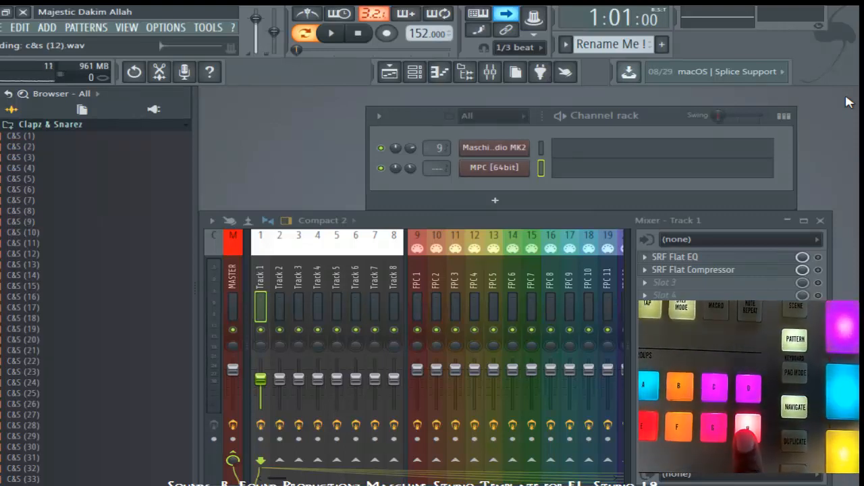
{"action": "key", "text": "Down"}
{"action": "key", "text": "Down"}
{"action": "key", "text": "Down"}
{"action": "key", "text": "Down"}
{"action": "key", "text": "Down"}
{"action": "key", "text": "Down"}
{"action": "key", "text": "Down"}
{"action": "key", "text": "Down"}
{"action": "key", "text": "Down"}
{"action": "key", "text": "Down"}
{"action": "key", "text": "Down"}
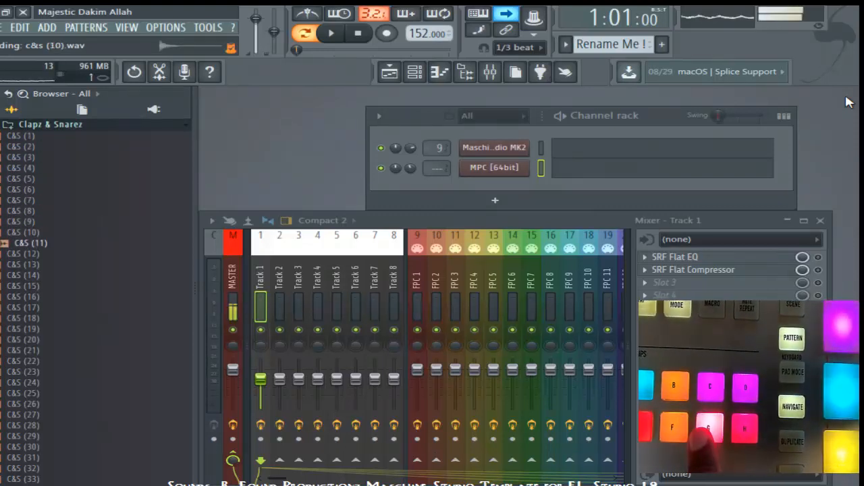
{"action": "key", "text": "Down"}
{"action": "key", "text": "Down"}
{"action": "key", "text": "Down"}
{"action": "key", "text": "Down"}
{"action": "key", "text": "Down"}
{"action": "key", "text": "Down"}
{"action": "key", "text": "Down"}
{"action": "key", "text": "Down"}
{"action": "key", "text": "Down"}
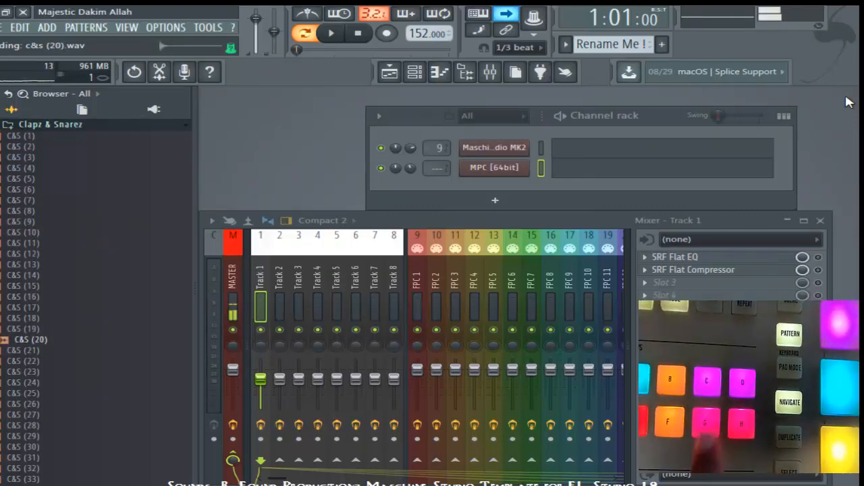
{"action": "key", "text": "Down"}
{"action": "key", "text": "Down"}
{"action": "key", "text": "Down"}
{"action": "key", "text": "Down"}
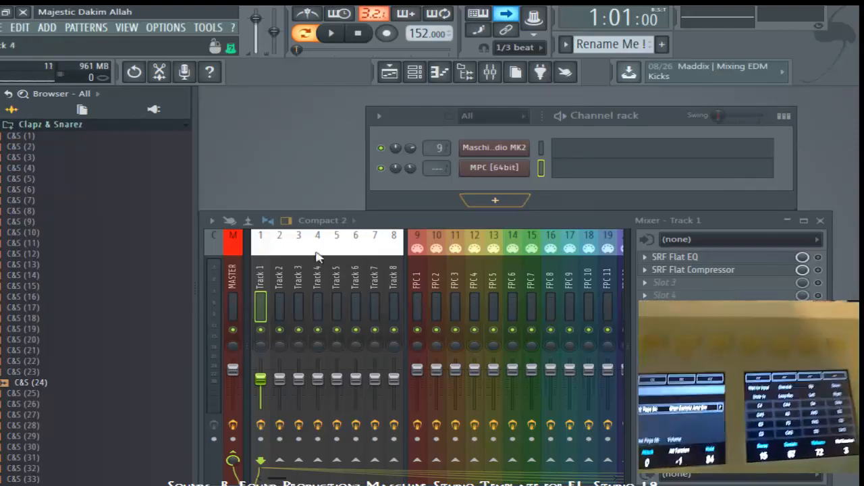
Step: Add a new Sampler channel to the Channel rack
{"action": "left_click_drag", "start_coordinate": [32, 380], "coordinate": [505, 206]}
{"action": "left_click", "coordinate": [498, 201]}
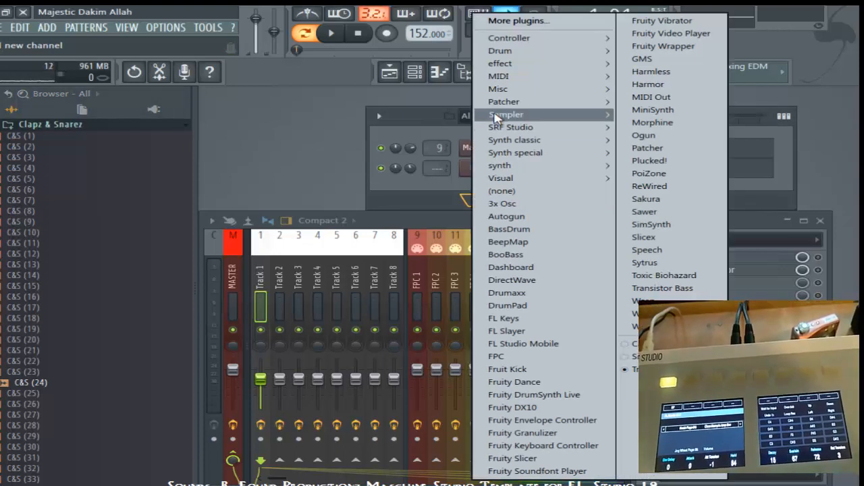
{"action": "mouse_move", "coordinate": [498, 116]}
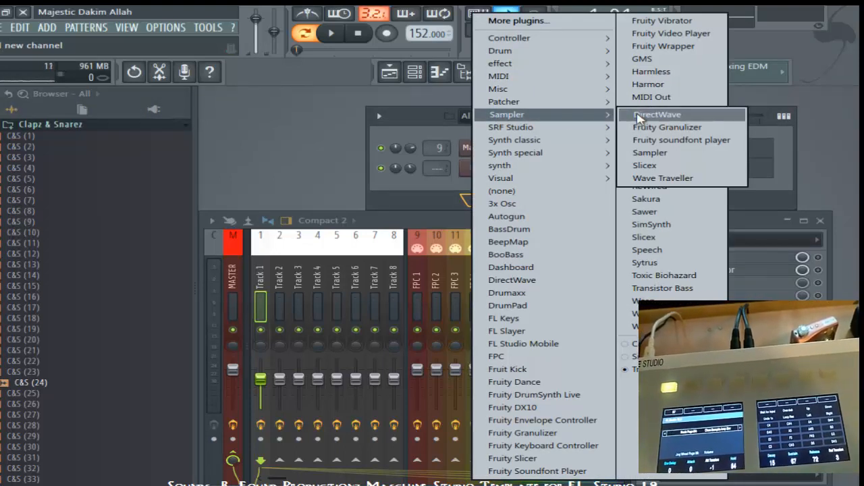
{"action": "left_click", "coordinate": [646, 154]}
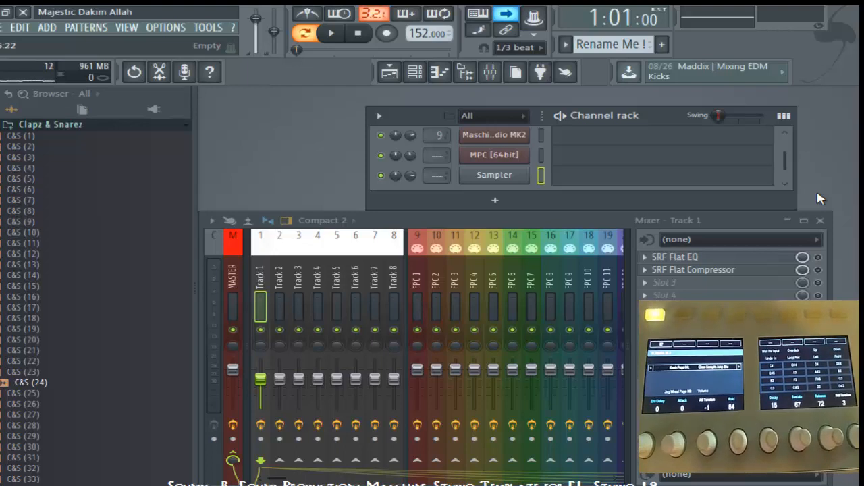
{"action": "key", "text": "F5"}
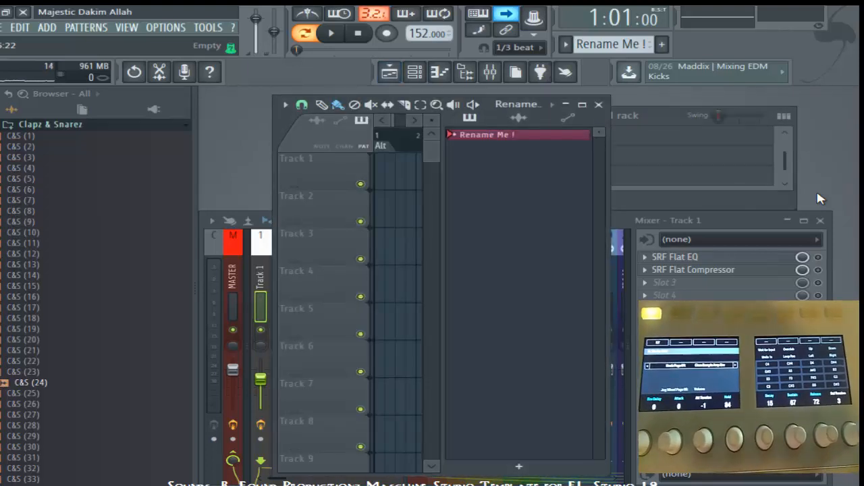
{"action": "key", "text": "Return"}
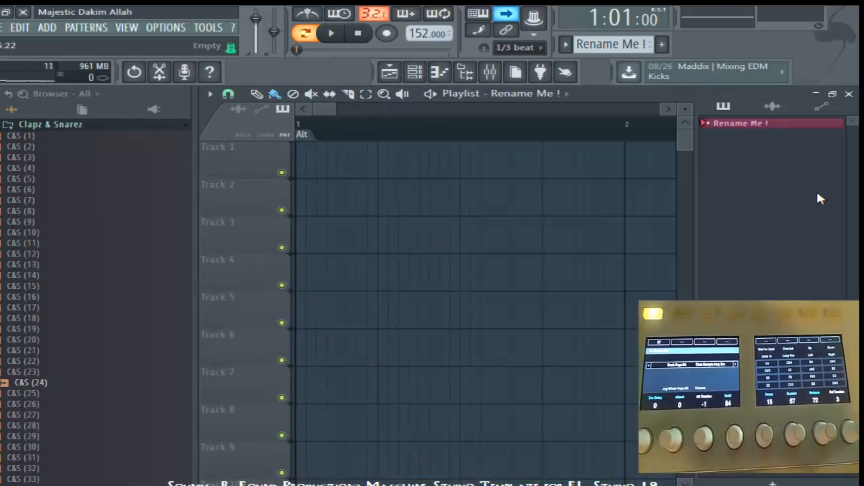
{"action": "key", "text": "F5"}
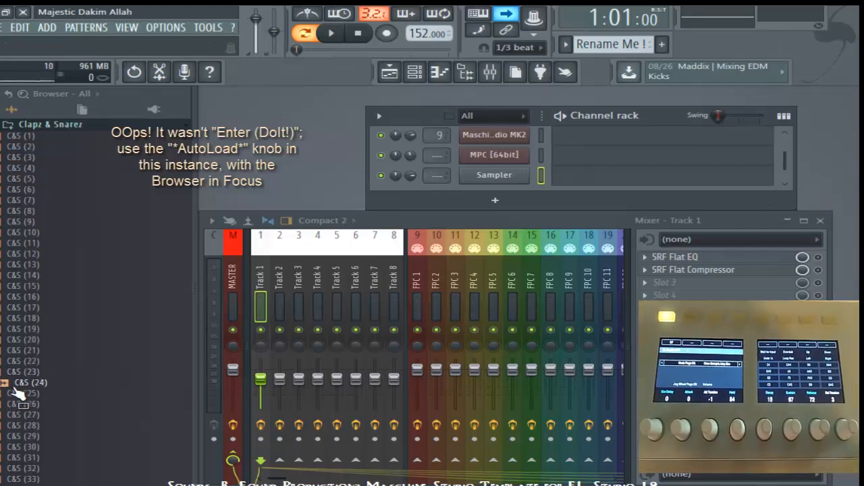
Step: Load the C&S (24) sample into the Sampler channel and open its channel settings window, moving it clear of the Channel rack buttons
{"action": "left_click_drag", "start_coordinate": [22, 388], "coordinate": [498, 179]}
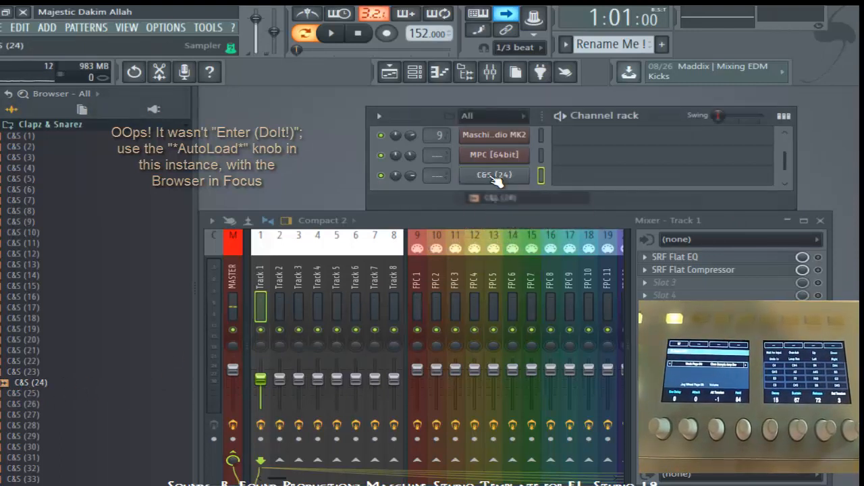
{"action": "left_click", "coordinate": [495, 176]}
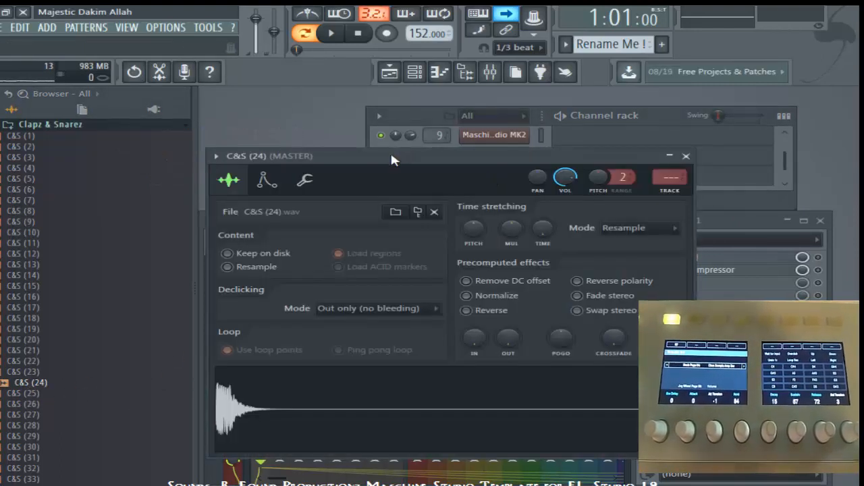
{"action": "left_click_drag", "start_coordinate": [391, 151], "coordinate": [416, 177]}
Step: Open the MPC channel's window, move it upward, and bring the C&S (24) window back to the front
{"action": "left_click", "coordinate": [496, 156]}
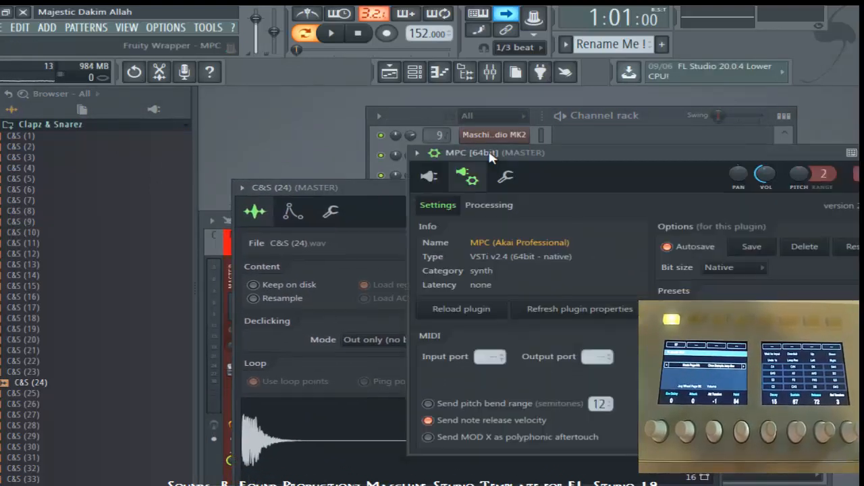
{"action": "left_click_drag", "start_coordinate": [575, 150], "coordinate": [568, 101]}
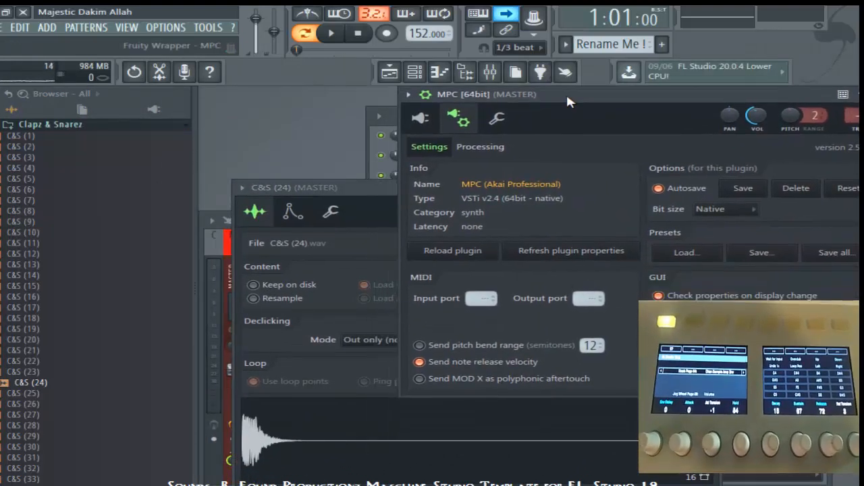
{"action": "left_click", "coordinate": [353, 190]}
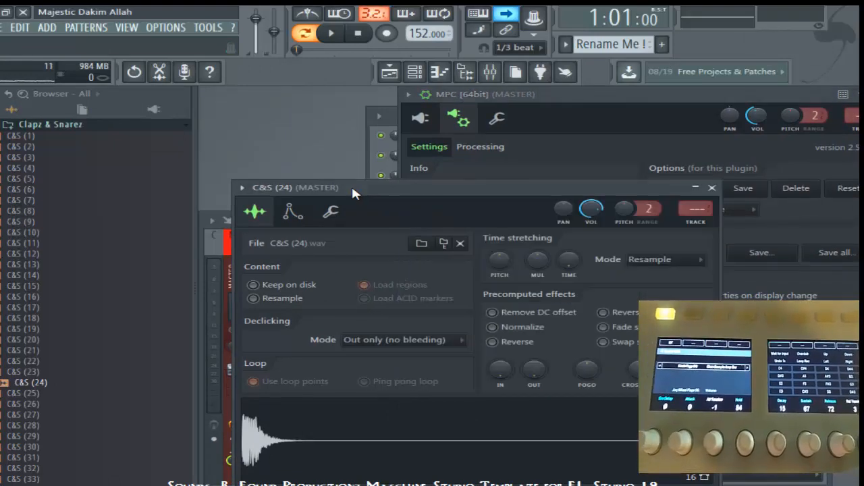
Step: Show the envelope page of the C&S (24) window and the miscellaneous functions page of the MPC window
{"action": "key", "text": "Page_Down"}
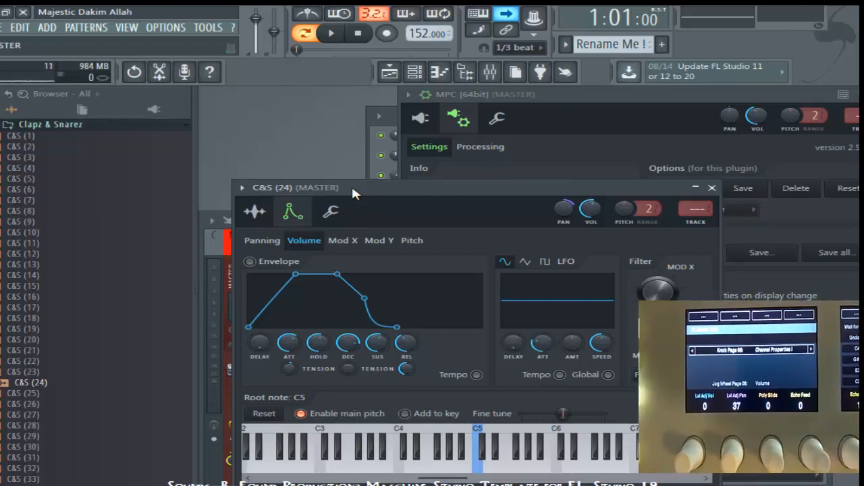
{"action": "key", "text": "Tab"}
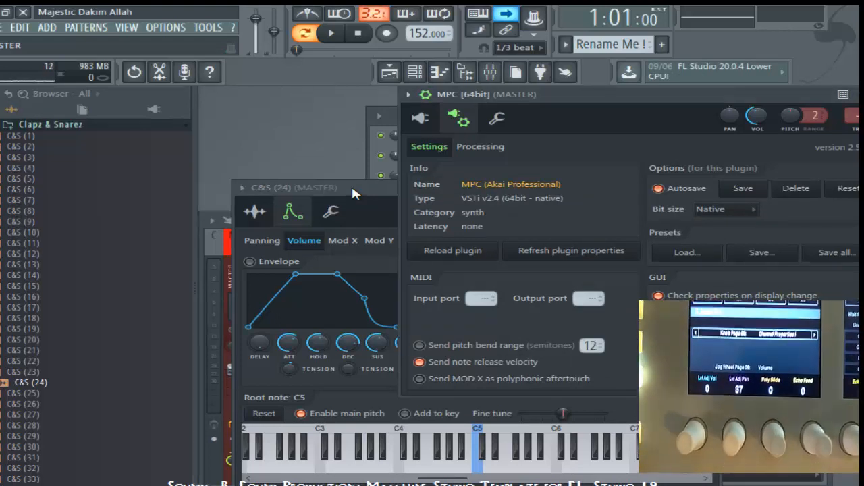
{"action": "key", "text": "Right"}
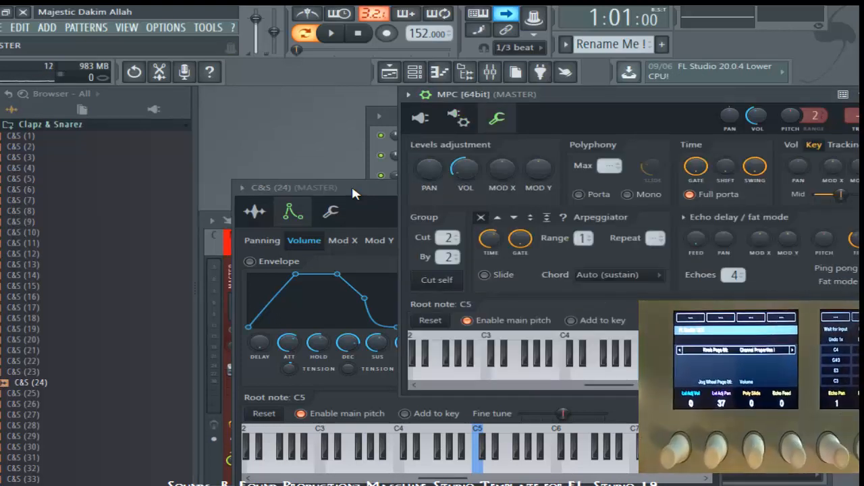
Step: Hide the Browser and reposition the MPC window so that it leaves part of the C&S (24) window uncovered
{"action": "left_click_drag", "start_coordinate": [588, 98], "coordinate": [429, 125]}
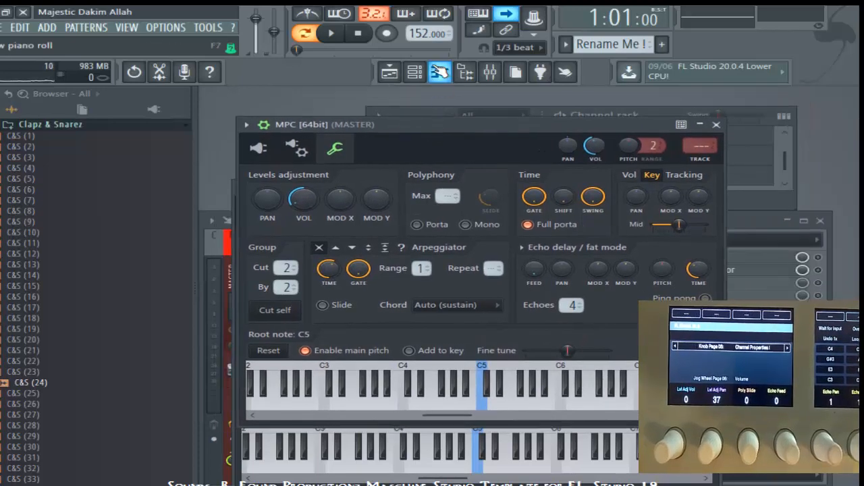
{"action": "left_click", "coordinate": [474, 75]}
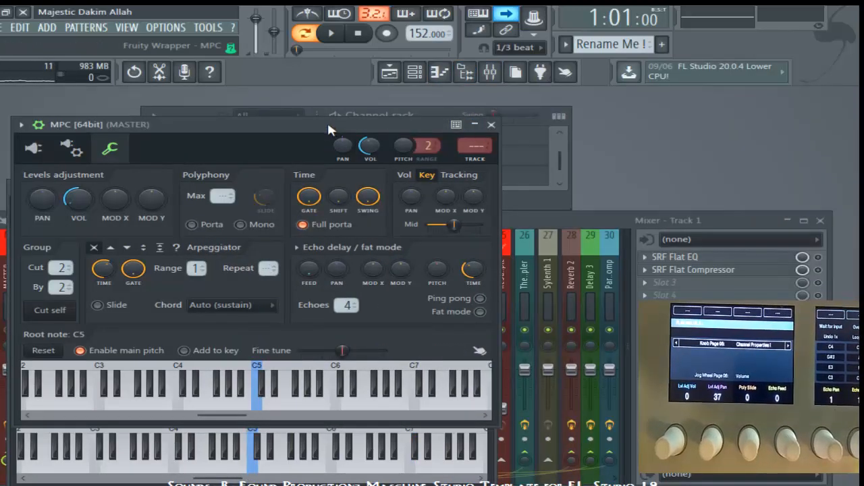
{"action": "left_click_drag", "start_coordinate": [341, 121], "coordinate": [505, 113]}
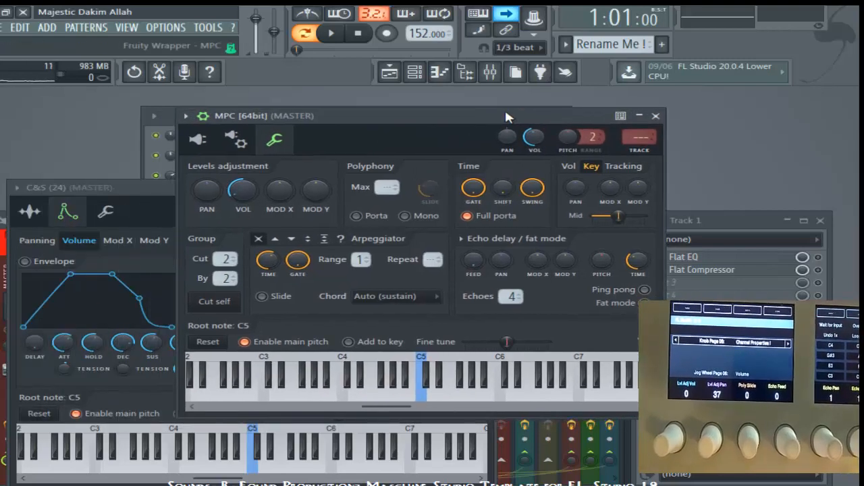
Step: Cycle the window focus to the C&S (24) channel window and close it
{"action": "key", "text": "Tab"}
{"action": "key", "text": "Tab"}
{"action": "key", "text": "Tab"}
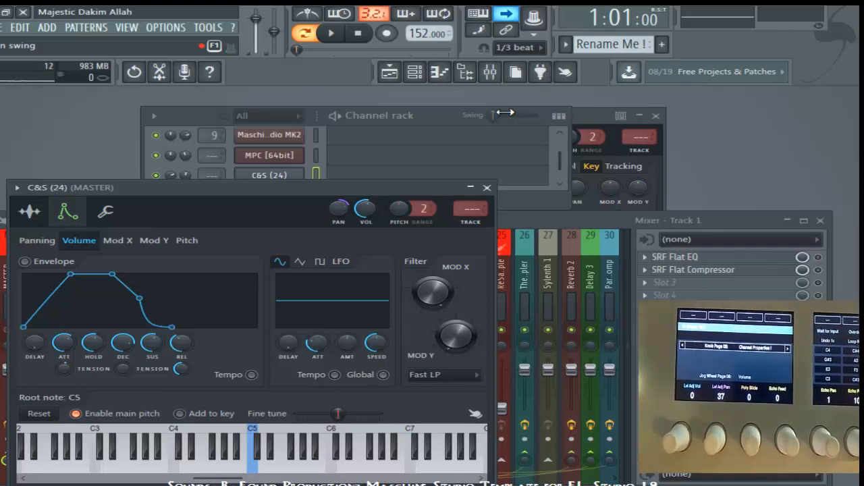
{"action": "key", "text": "Escape"}
Step: Cycle the focus through the remaining open windows and bring the MPC window to the front
{"action": "key", "text": "Tab"}
{"action": "key", "text": "Tab"}
{"action": "key", "text": "Tab"}
{"action": "key", "text": "Tab"}
{"action": "key", "text": "Tab"}
{"action": "key", "text": "Tab"}
{"action": "key", "text": "Tab"}
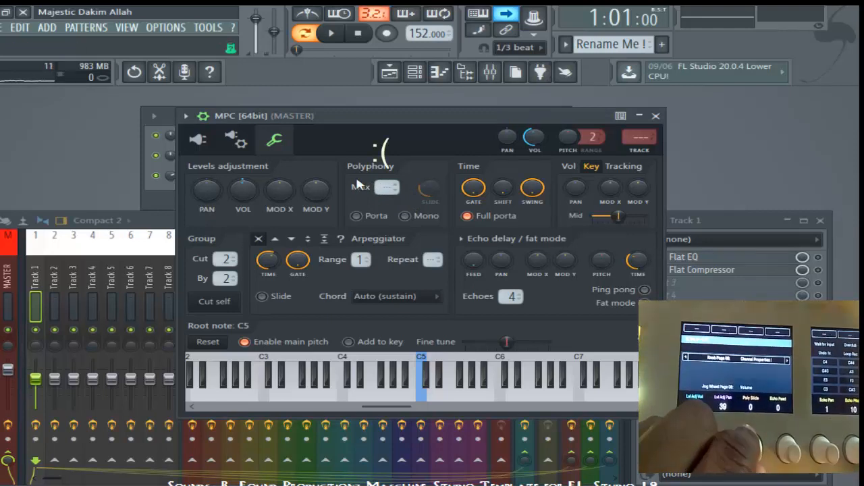
Step: Open and dismiss the value options for the MPC channel's maximum polyphony, and close the MPC window
{"action": "right_click", "coordinate": [381, 189]}
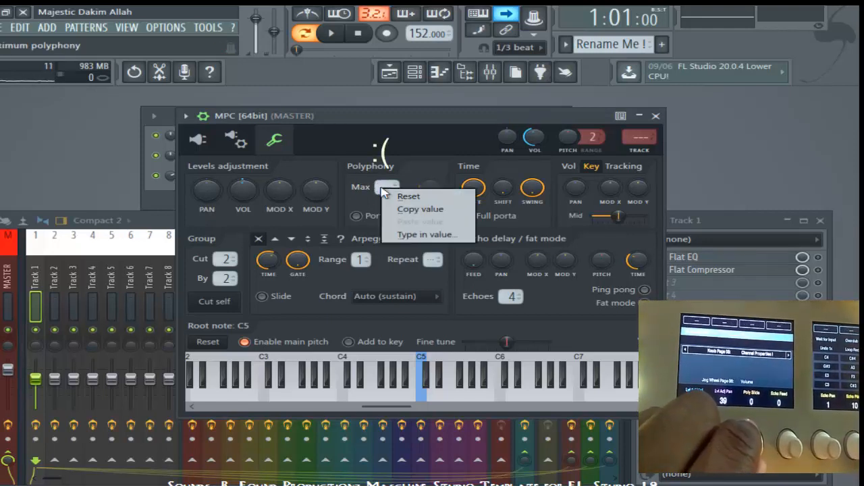
{"action": "left_click", "coordinate": [363, 197]}
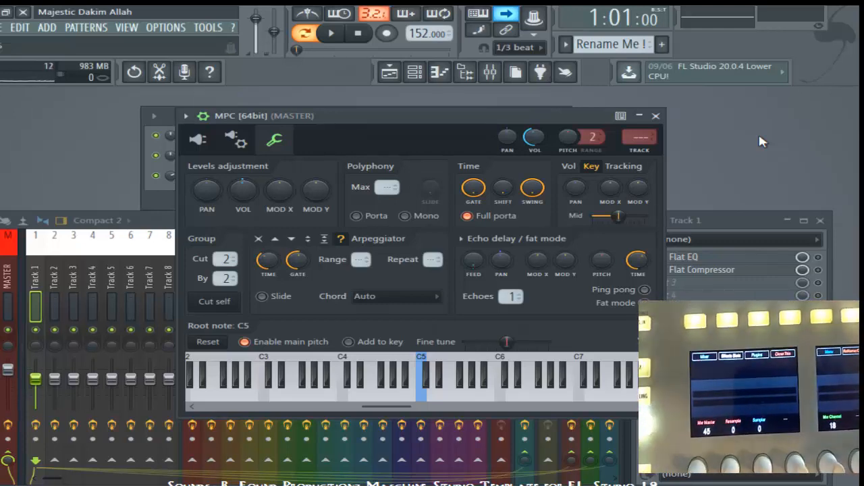
{"action": "key", "text": "Escape"}
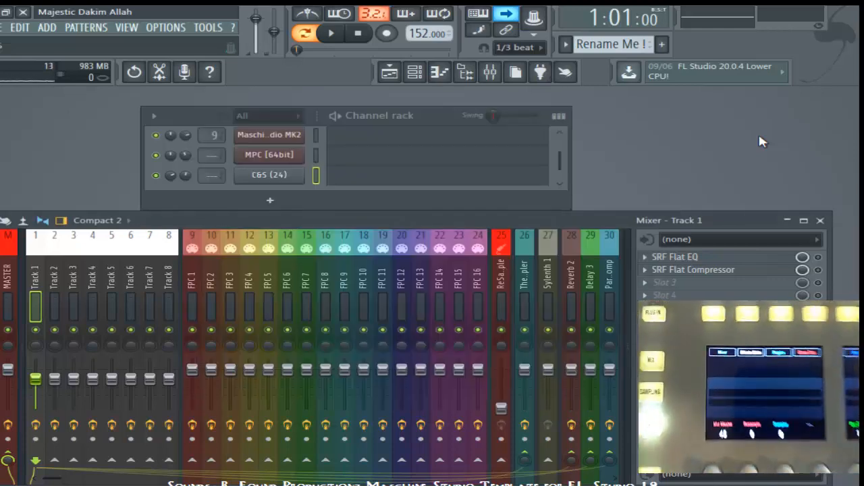
Step: Show the Mixer options for Track 1 and expand and collapse the Plugin Delay Compensation choices
{"action": "key", "text": "Menu"}
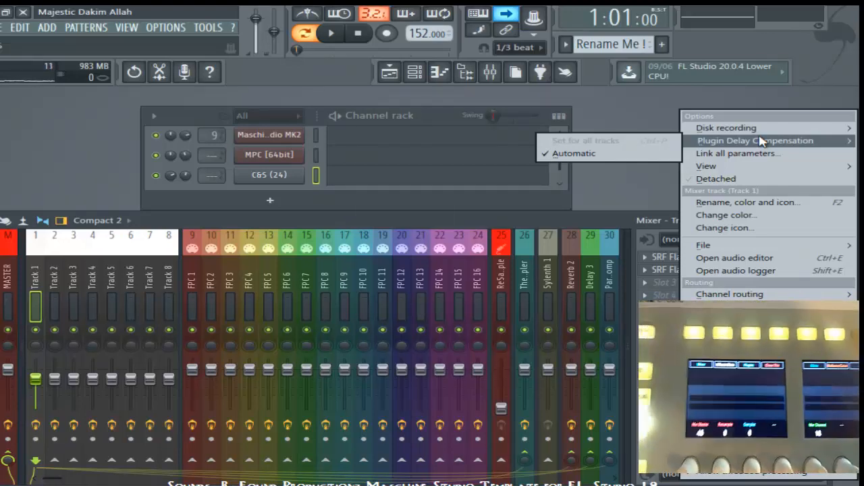
{"action": "key", "text": "Right"}
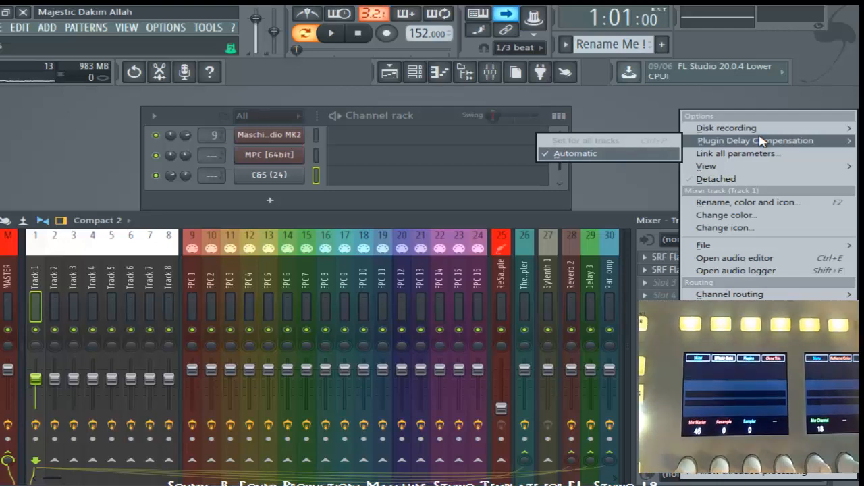
{"action": "key", "text": "Left"}
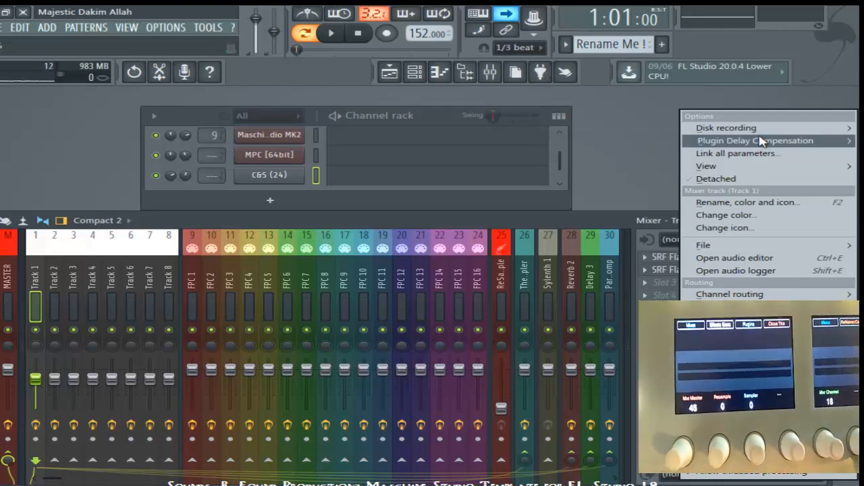
Step: Move through Track 1's Mixer options to File, expand and collapse its choices, and dismiss the options
{"action": "key", "text": "Down"}
{"action": "key", "text": "Down"}
{"action": "key", "text": "Down"}
{"action": "key", "text": "Down"}
{"action": "key", "text": "Down"}
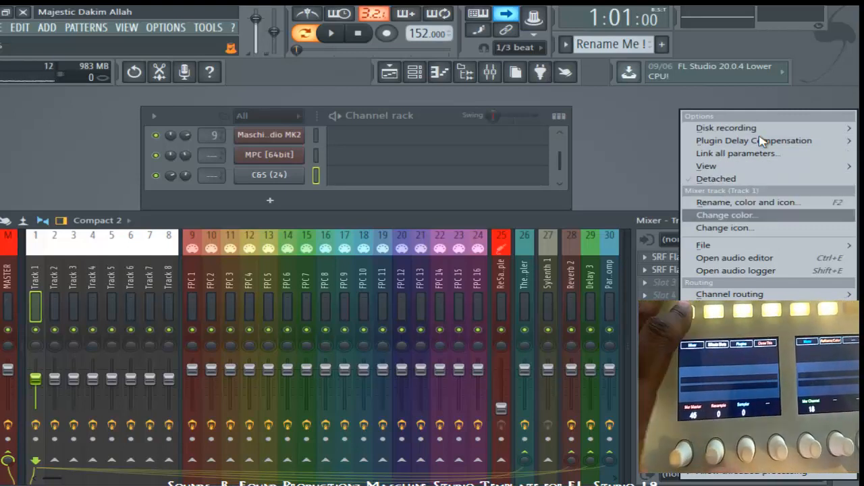
{"action": "key", "text": "Down"}
{"action": "key", "text": "Down"}
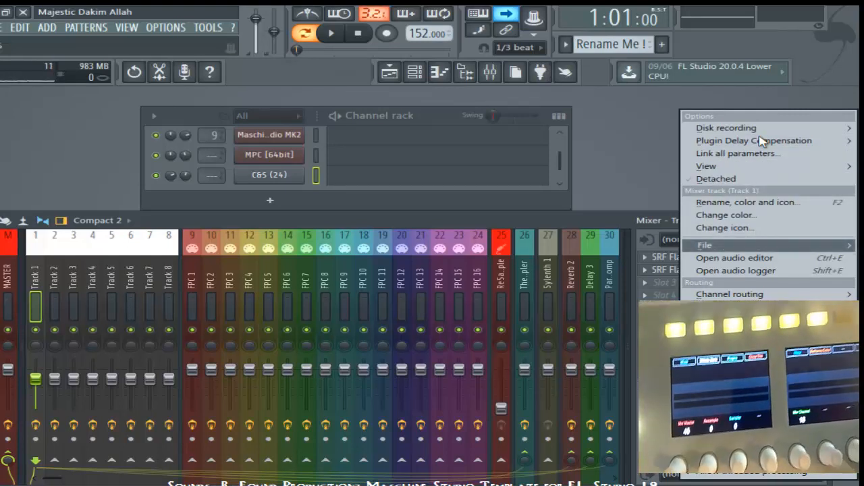
{"action": "key", "text": "Right"}
{"action": "key", "text": "Left"}
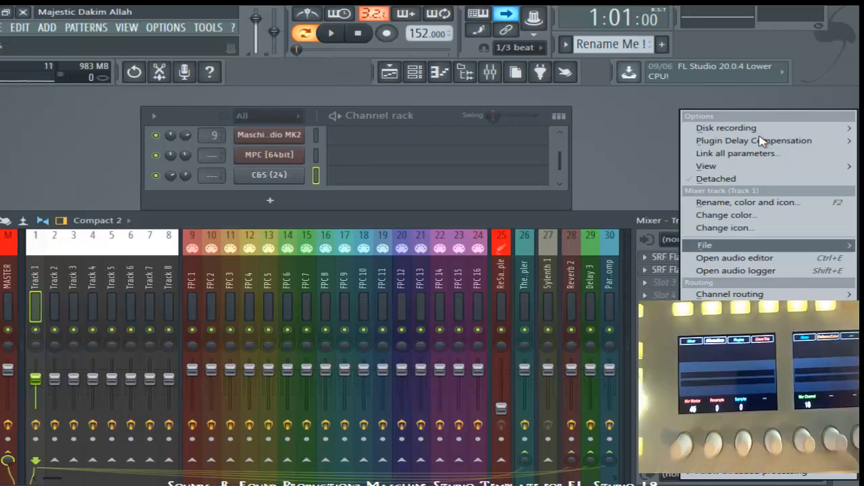
{"action": "key", "text": "Escape"}
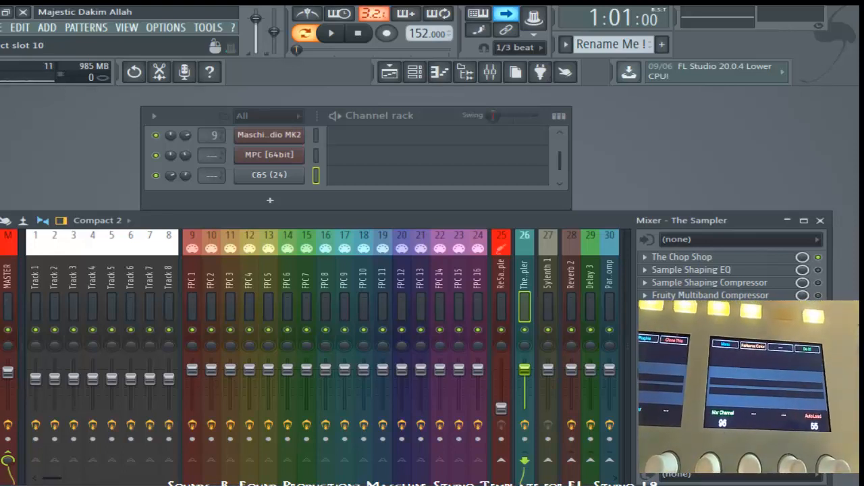
Step: Show and dismiss the Mixer options for The Sampler track, and open and close its name and color editor
{"action": "right_click", "coordinate": [785, 113]}
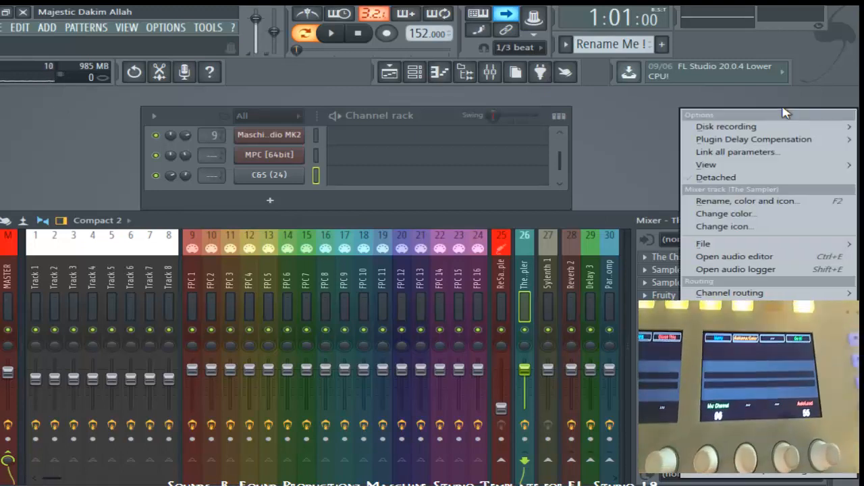
{"action": "key", "text": "Escape"}
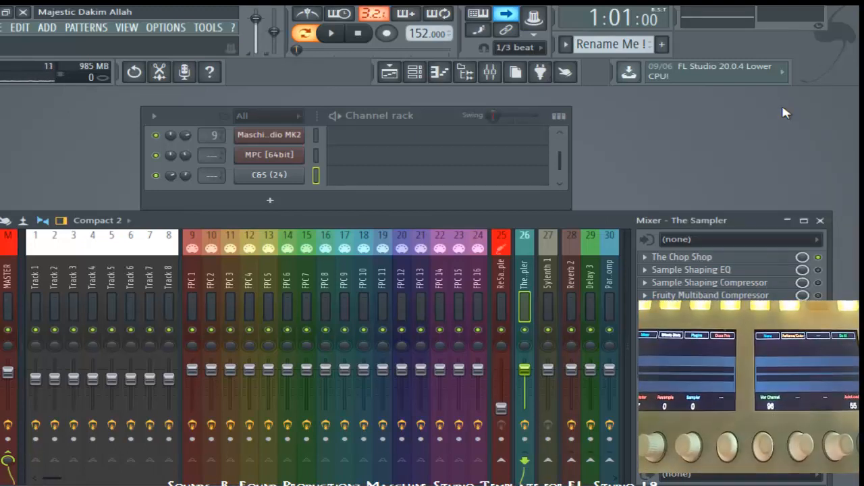
{"action": "key", "text": "F2"}
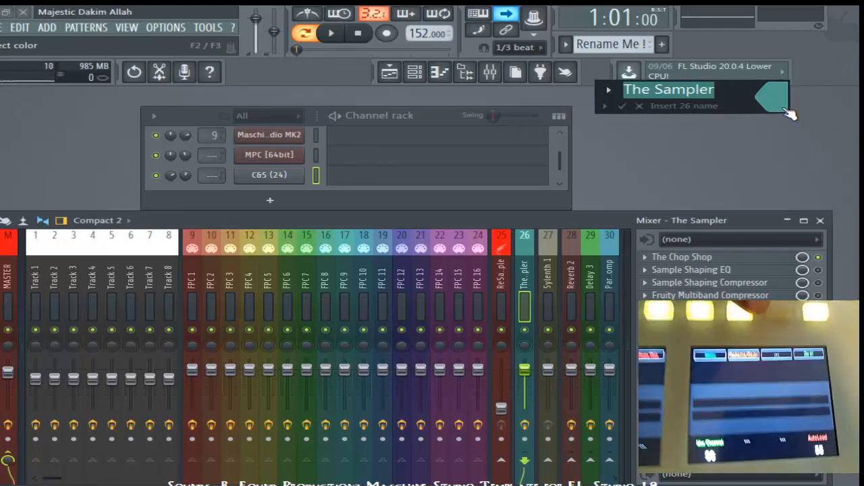
{"action": "key", "text": "Return"}
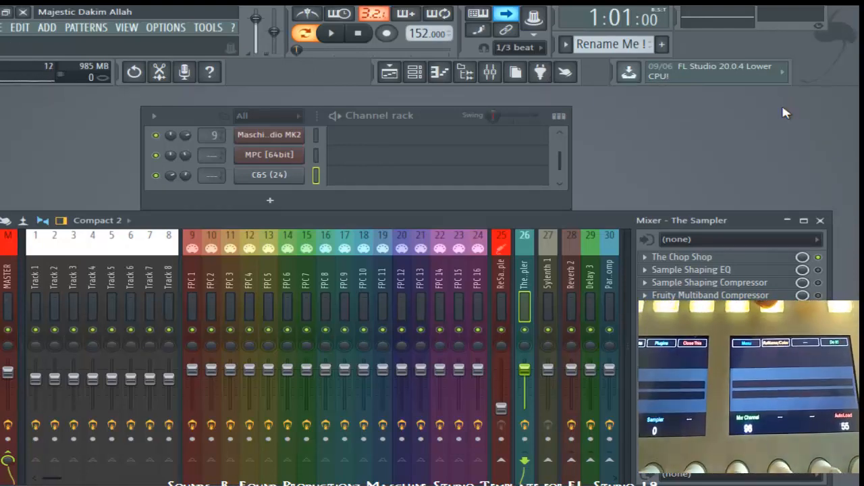
Step: Bring the Channel rack into focus, and open and close the name and color editor for Pattern 1
{"action": "key", "text": "F6"}
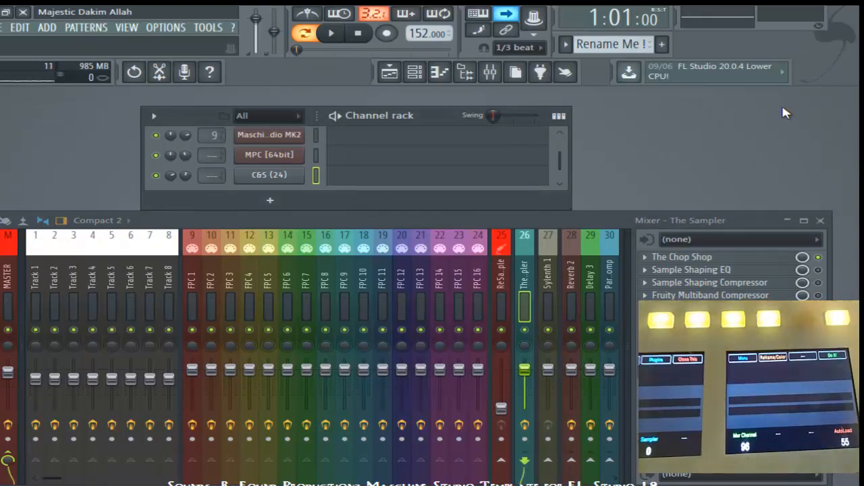
{"action": "key", "text": "F2"}
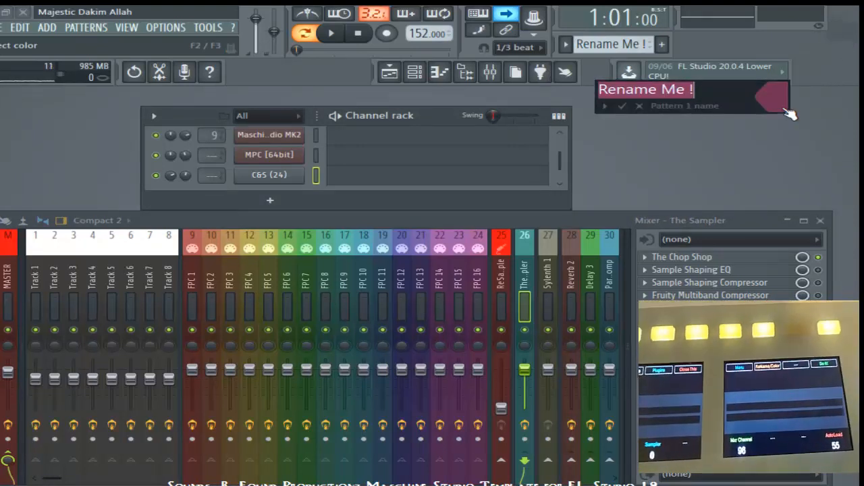
{"action": "key", "text": "Return"}
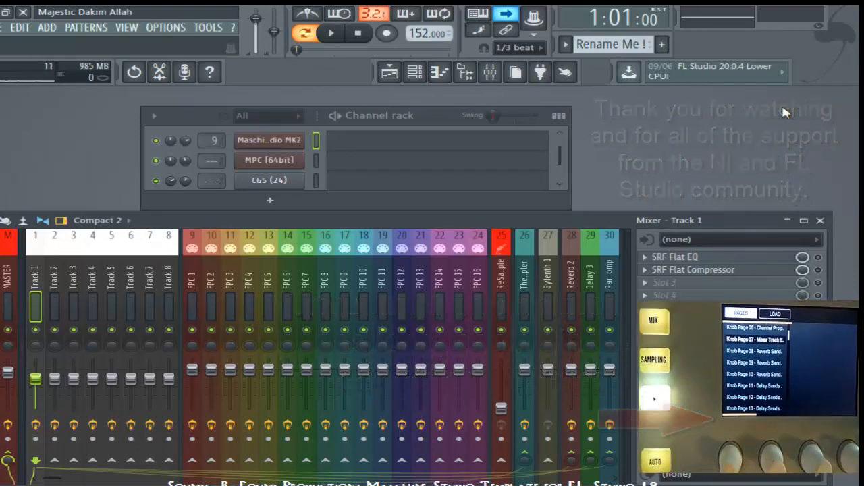
Step: Exit the program without saving the changes to untitled.flp
{"action": "left_click", "coordinate": [22, 12]}
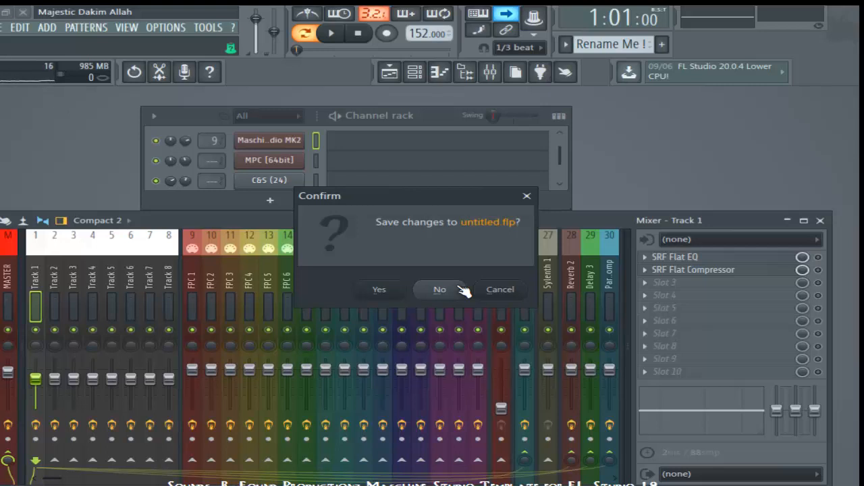
{"action": "left_click", "coordinate": [439, 289]}
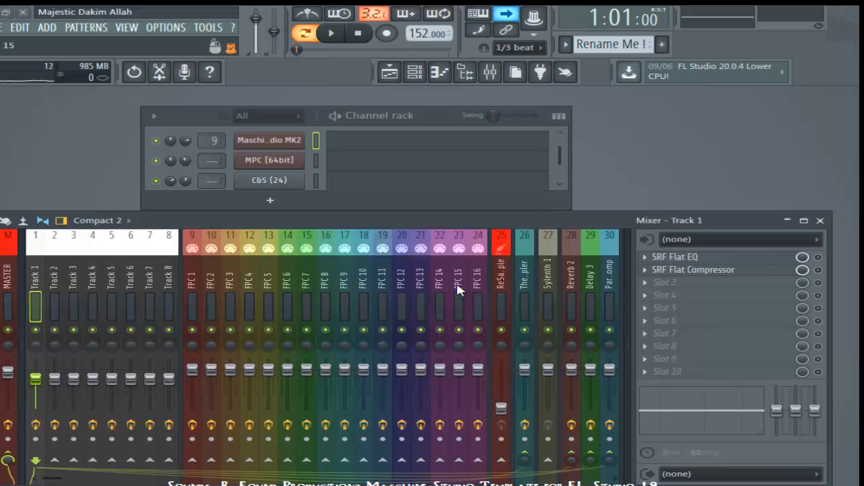